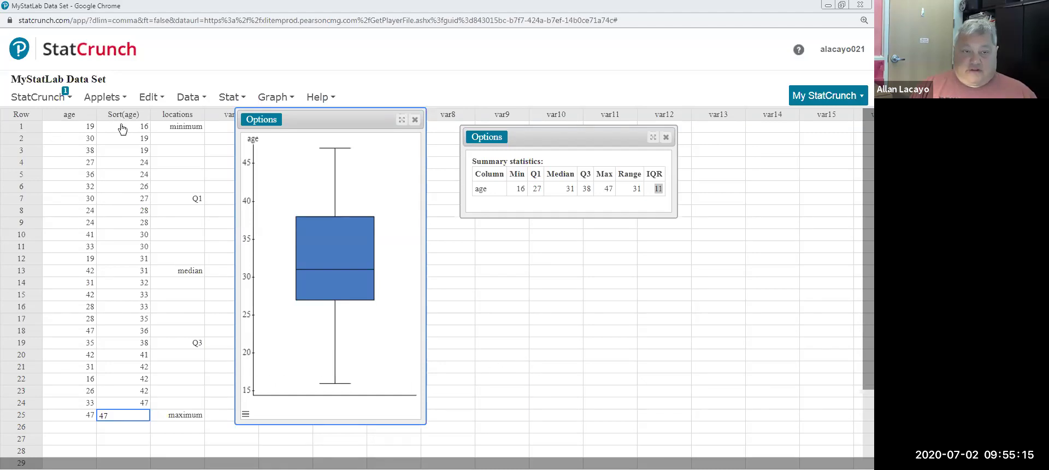
Review the Sort(age) columns and summary values, then close the boxplot and summary windows.
drag(120, 119, 195, 437)
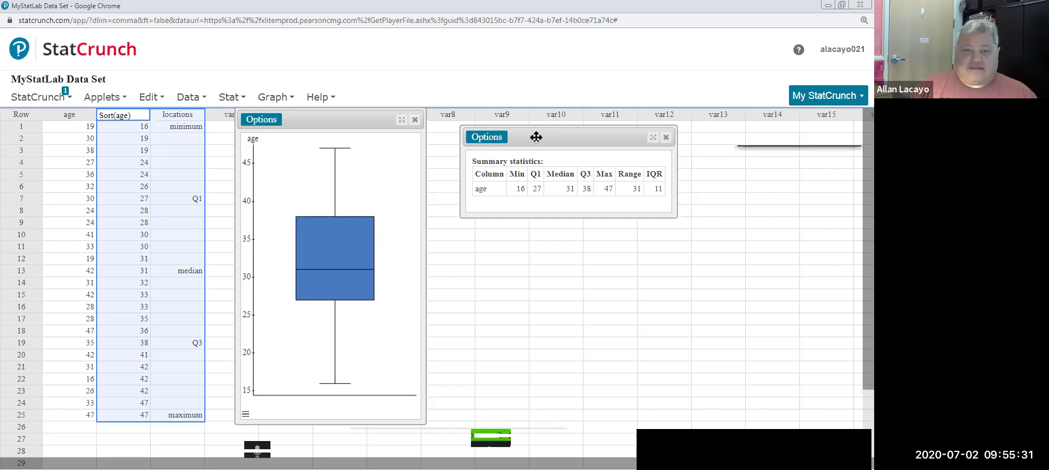
drag(513, 188, 661, 189)
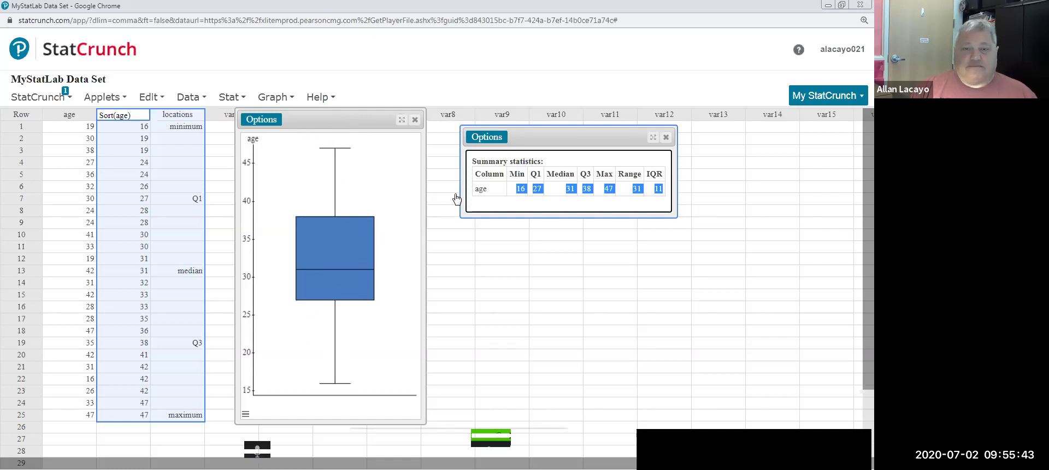
click(416, 121)
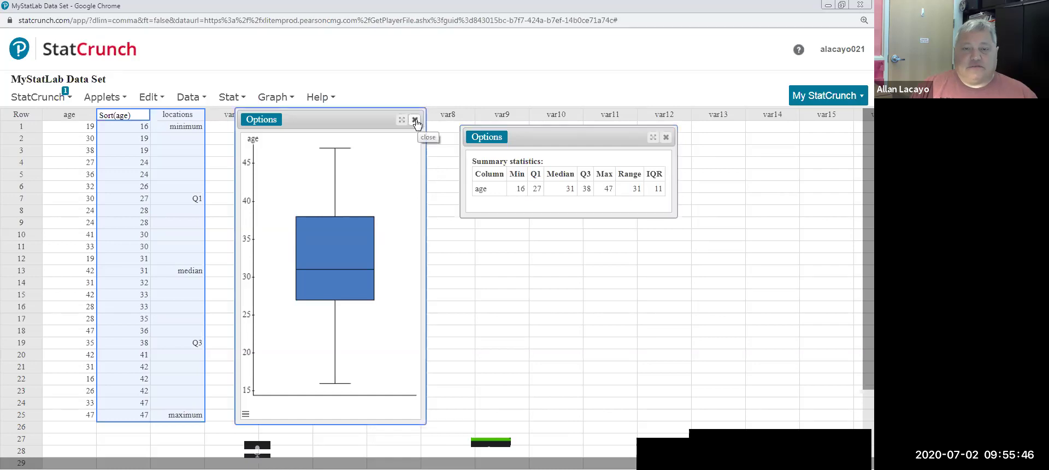
click(666, 138)
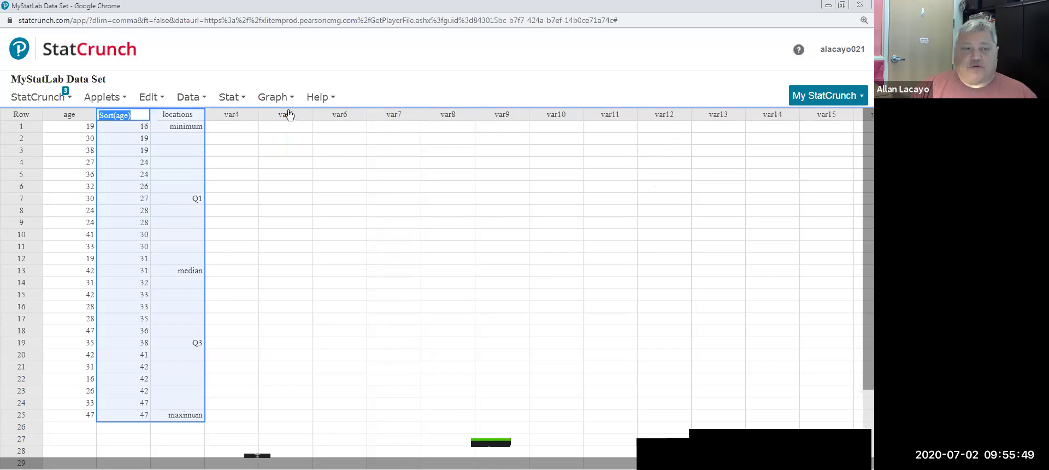
Clear the Sort(age) and locations columns so only the age data remains.
click(53, 98)
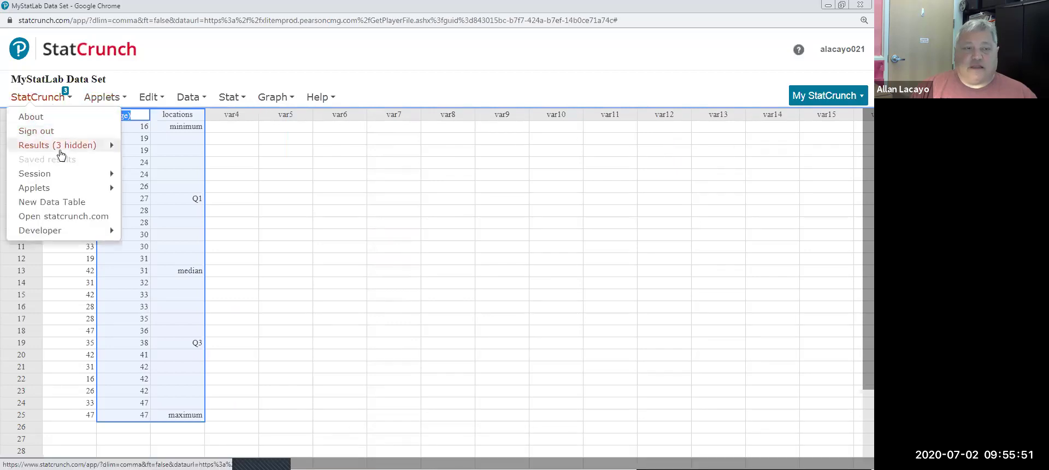
mouse_move(64, 152)
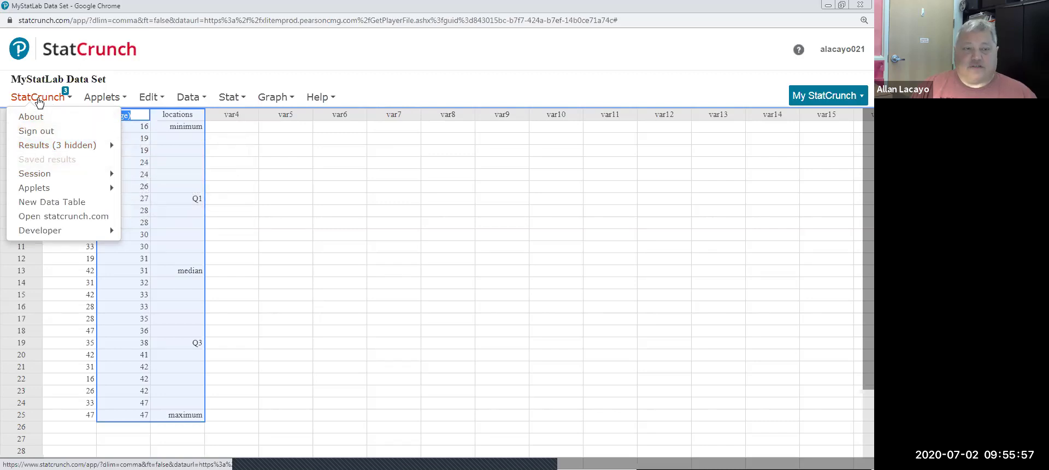
click(260, 184)
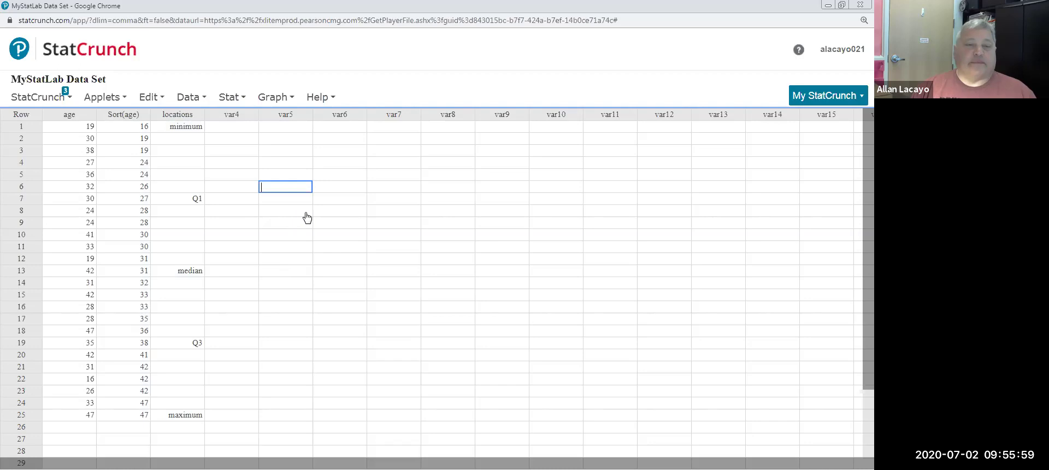
drag(126, 117, 213, 427)
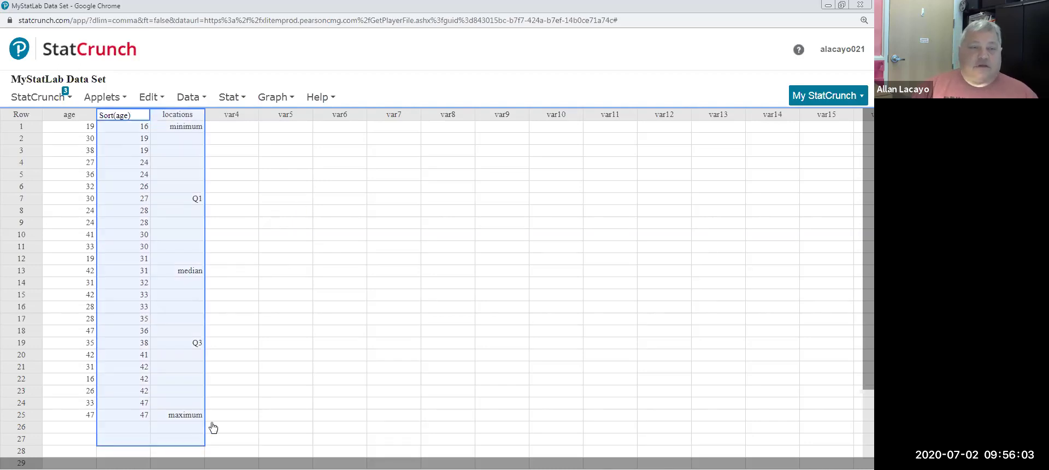
key(Delete)
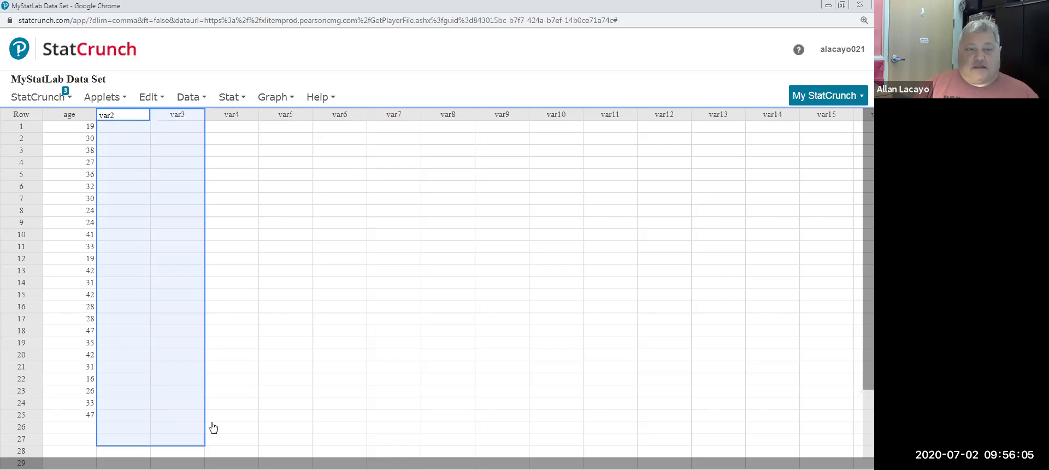
click(363, 322)
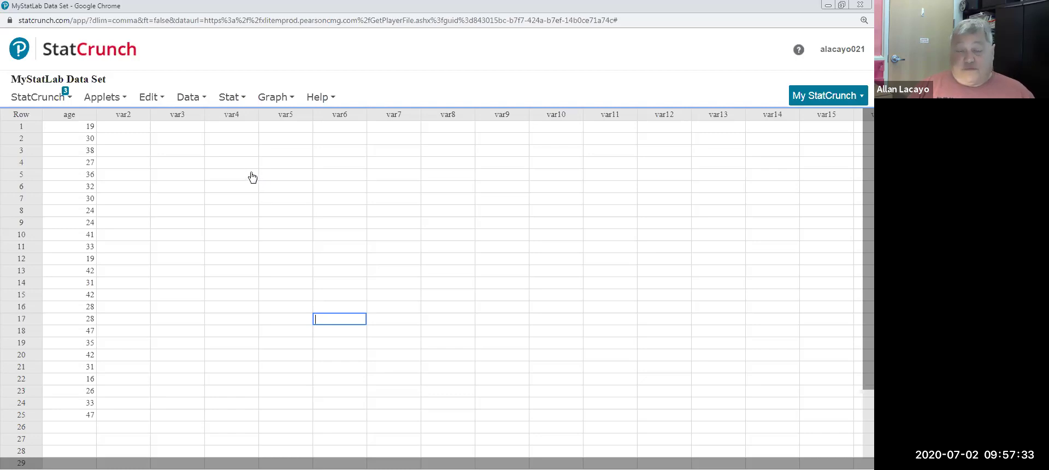
Compute age's mean (32.04) and standard deviation (8.463057) with Summary Stats > Columns, placing results beside the data.
click(229, 100)
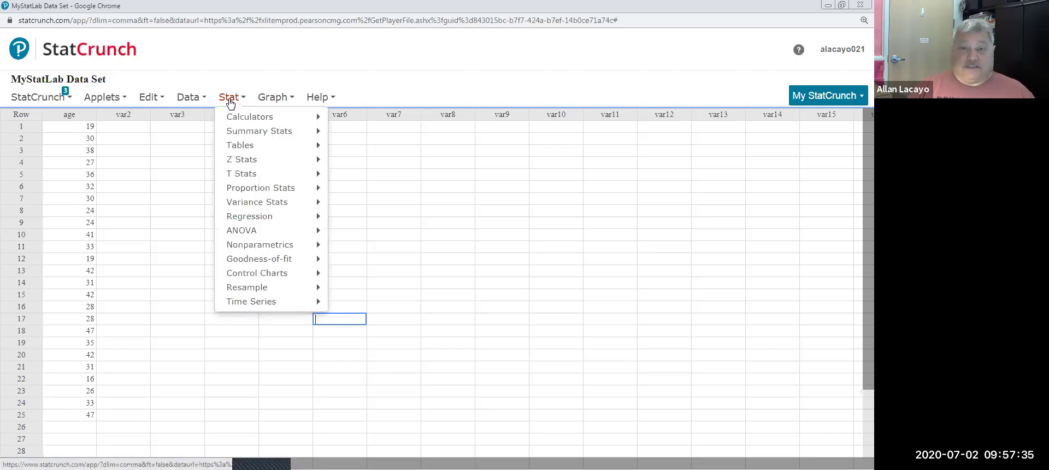
mouse_move(244, 134)
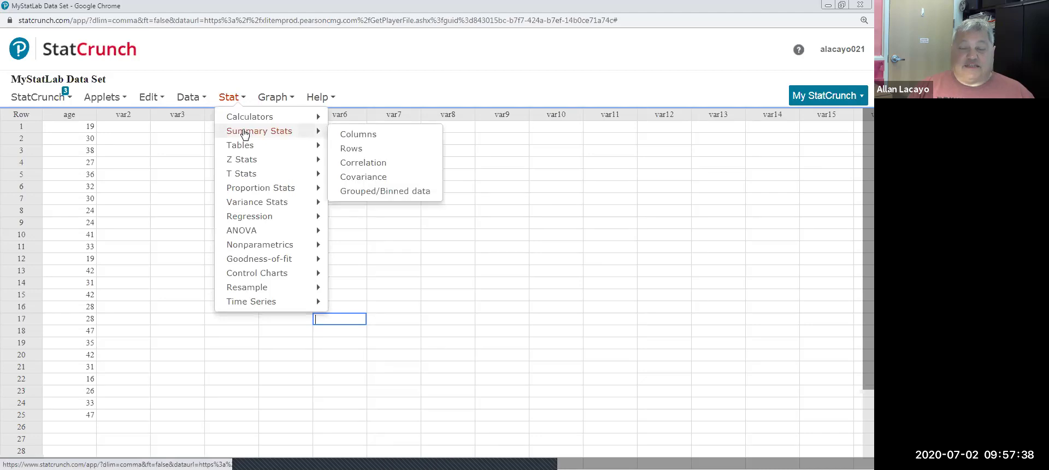
click(391, 140)
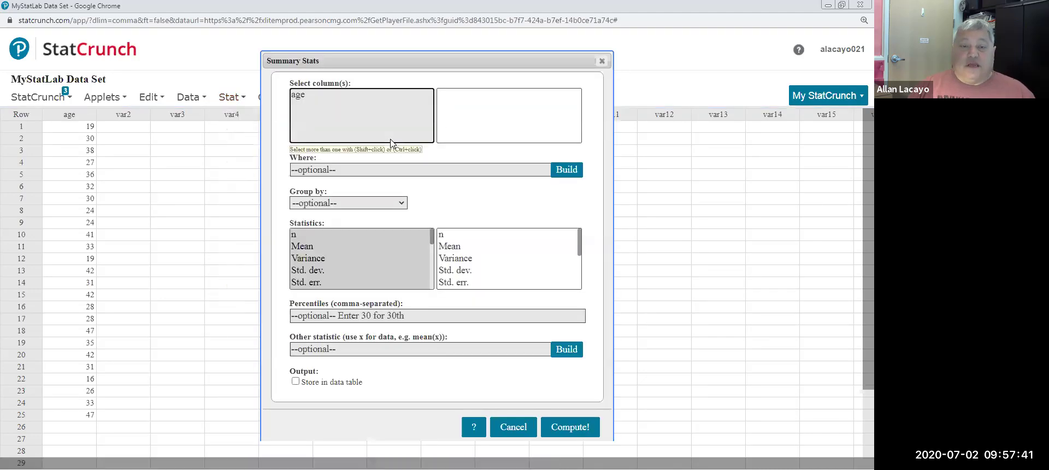
click(299, 98)
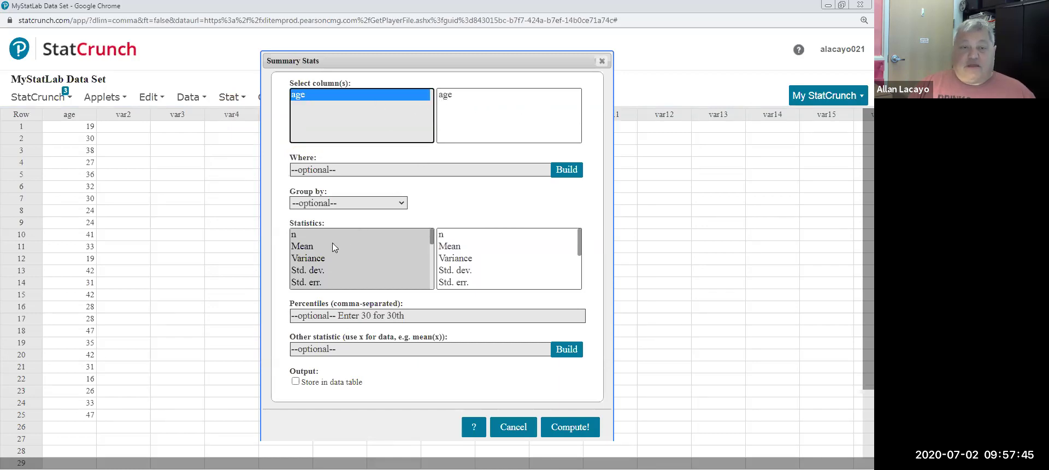
click(312, 247)
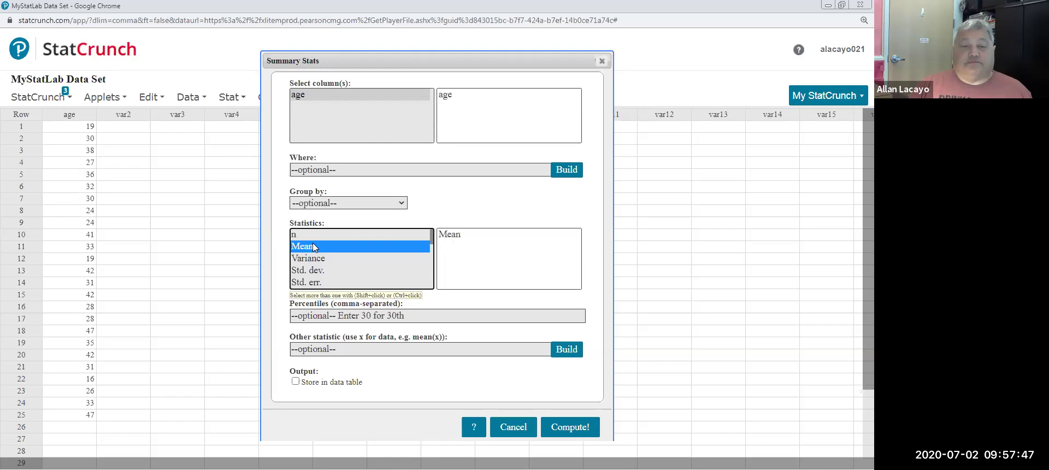
ctrl+click(329, 270)
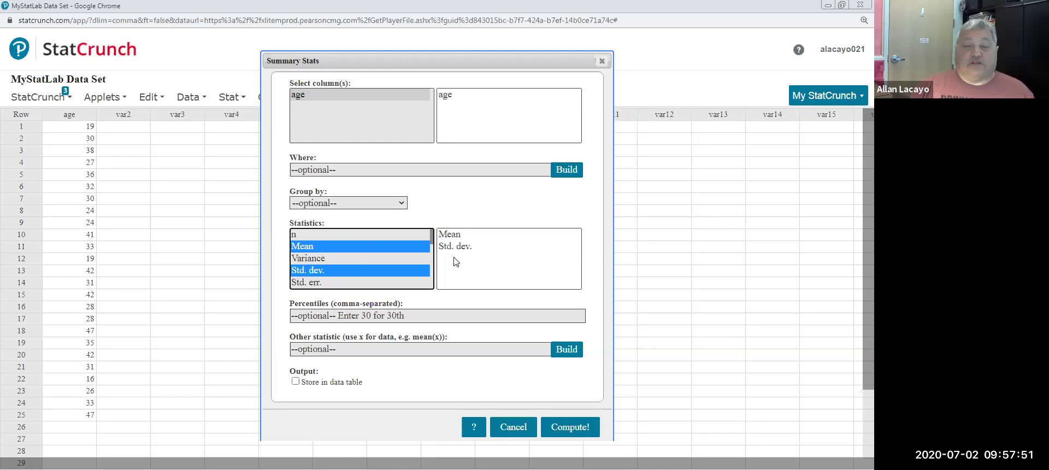
click(563, 427)
drag(730, 151, 188, 146)
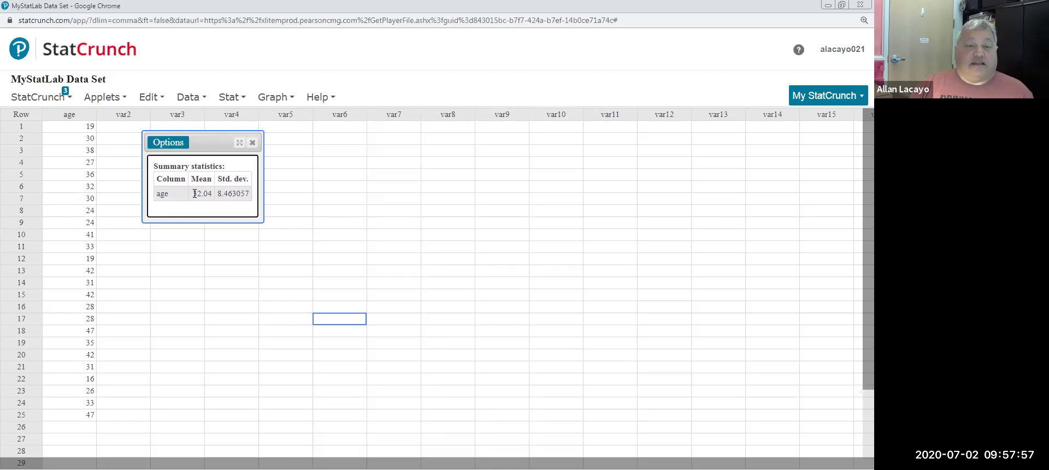
drag(198, 194, 235, 195)
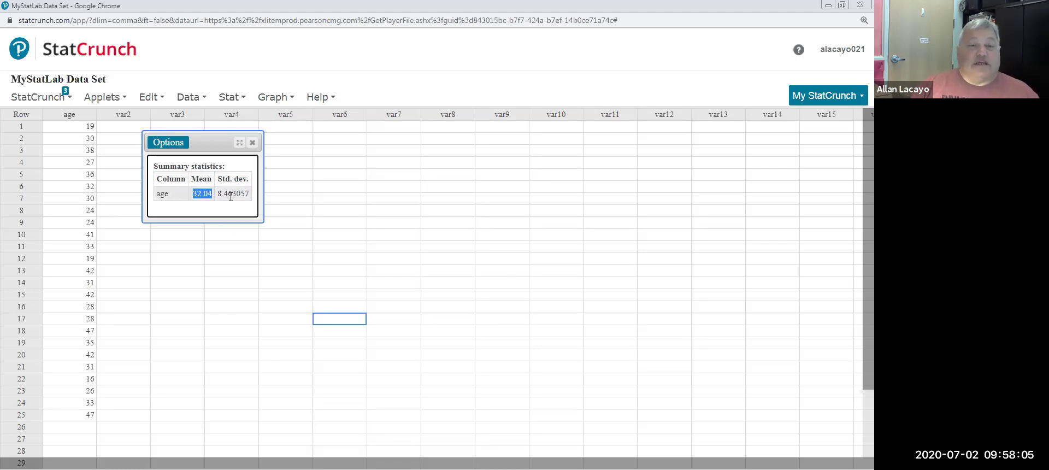
drag(237, 193, 217, 194)
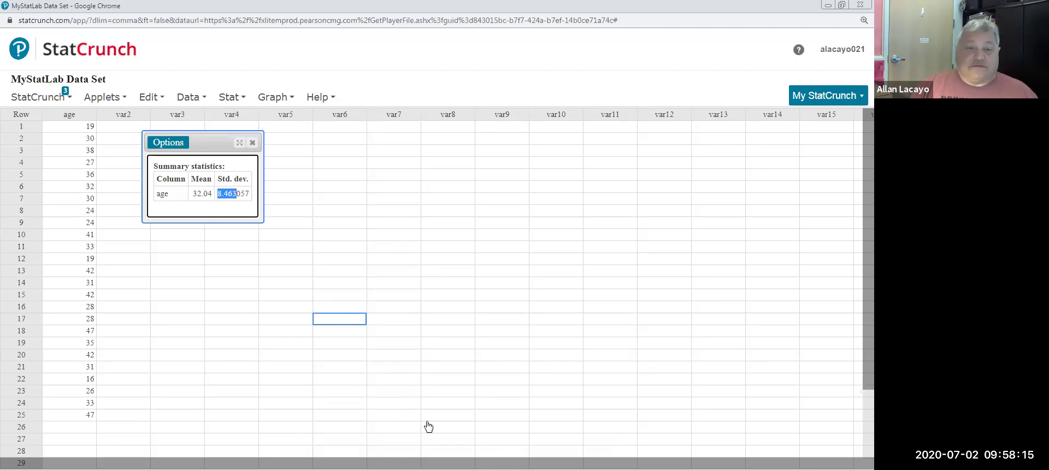
key(alt+Tab)
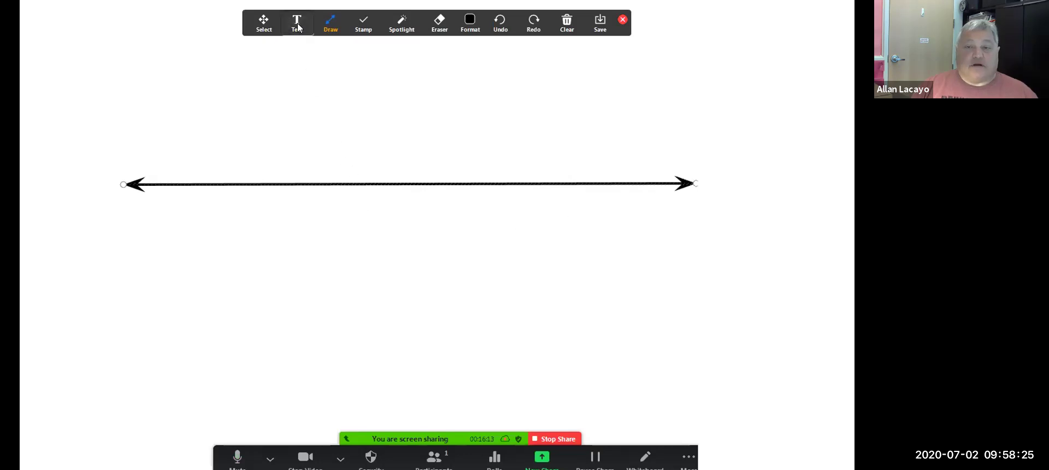
Add the text label 'AGE (yrs)' at the right arrow tip of the number line.
click(298, 25)
click(710, 173)
text(AGE  (yrs)
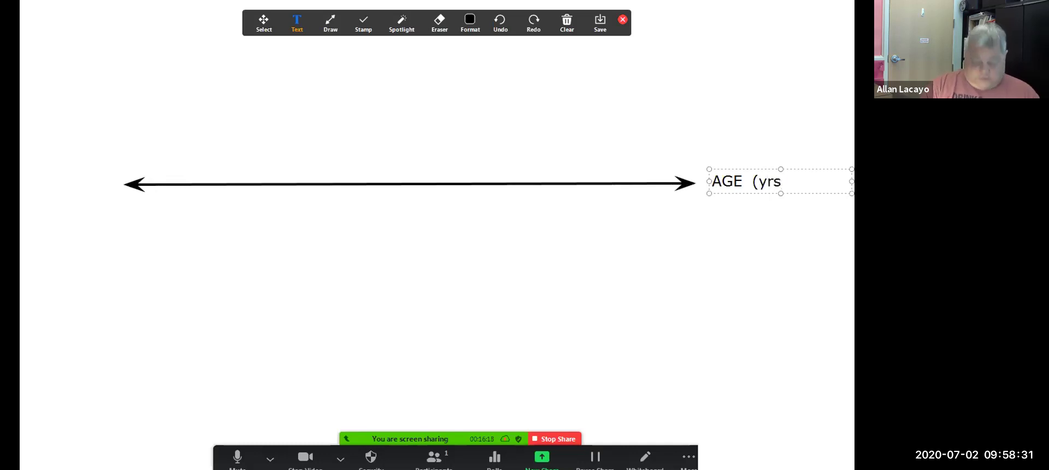
text())
key(Left)
key(Left)
key(Left)
key(Left)
key(Left)
key(BackSpace)
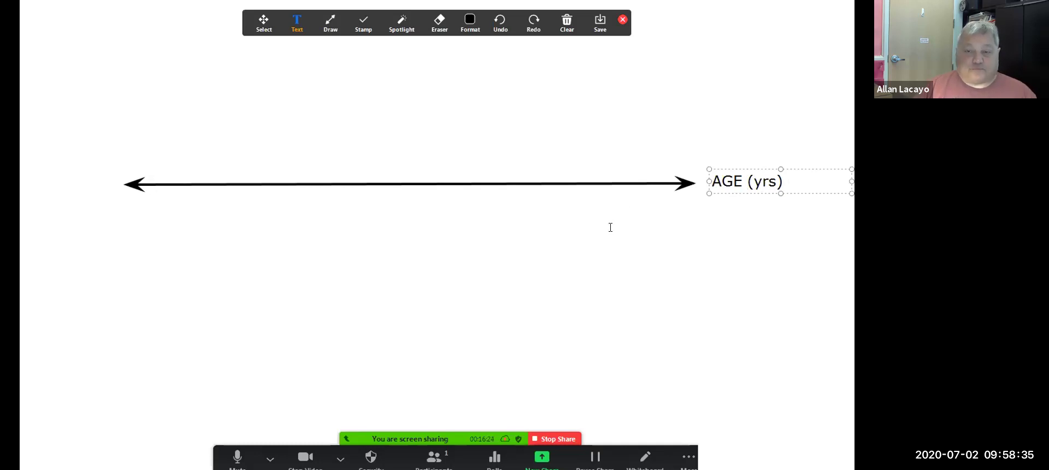
click(609, 228)
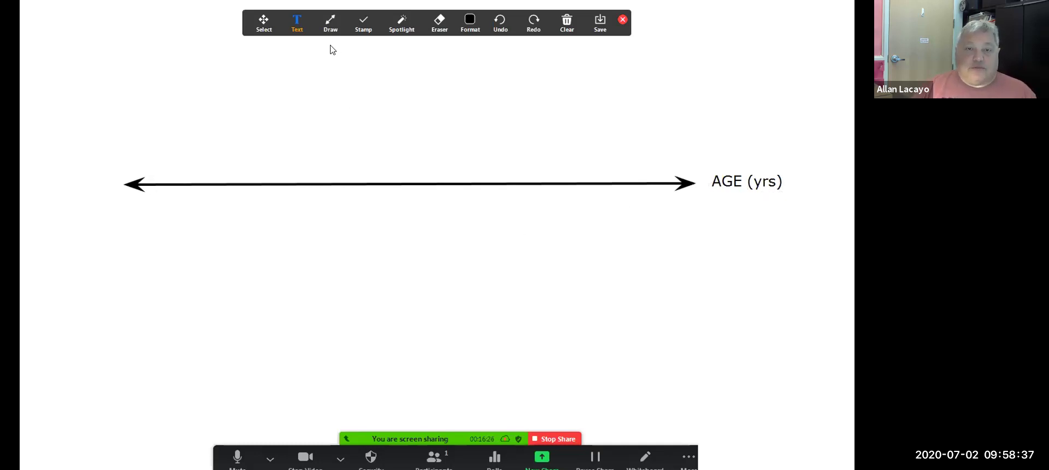
Stamp seven stars along the number line, from the middle out to both arrowheads.
click(363, 23)
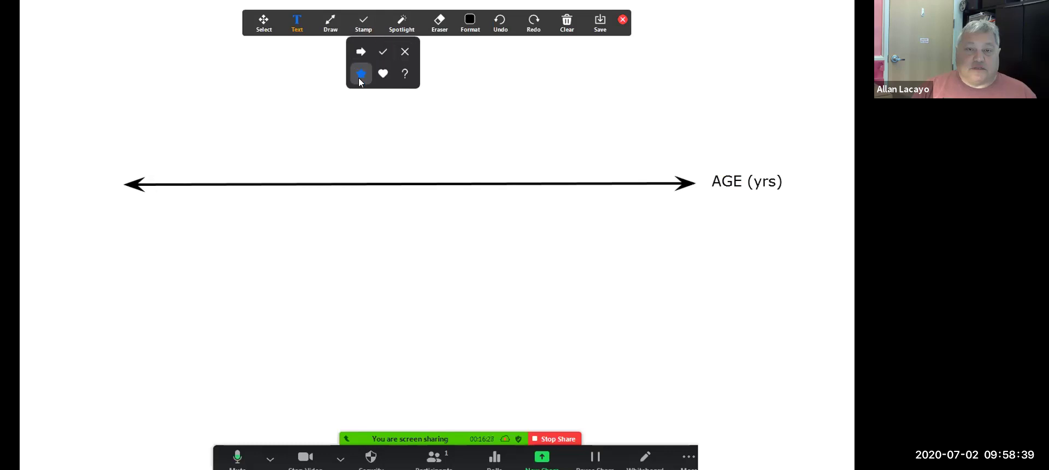
click(359, 76)
click(395, 184)
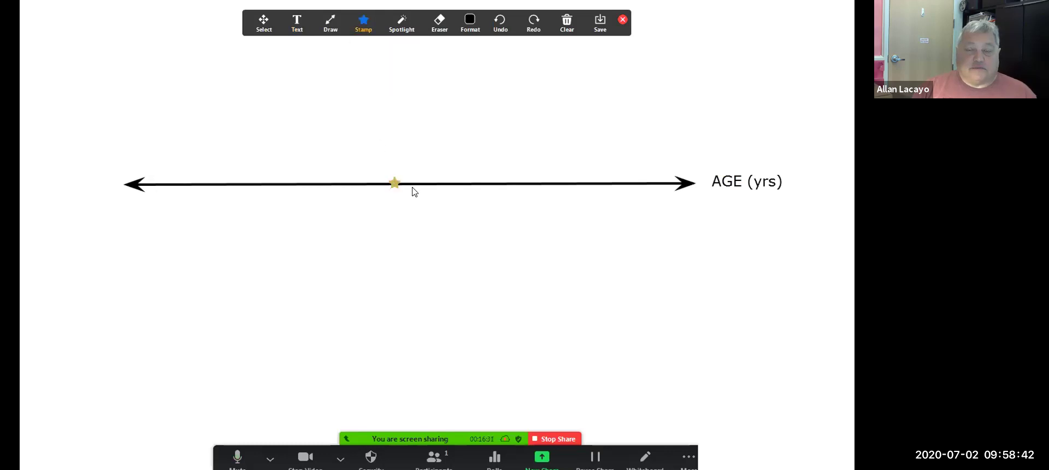
click(485, 183)
click(568, 183)
click(645, 183)
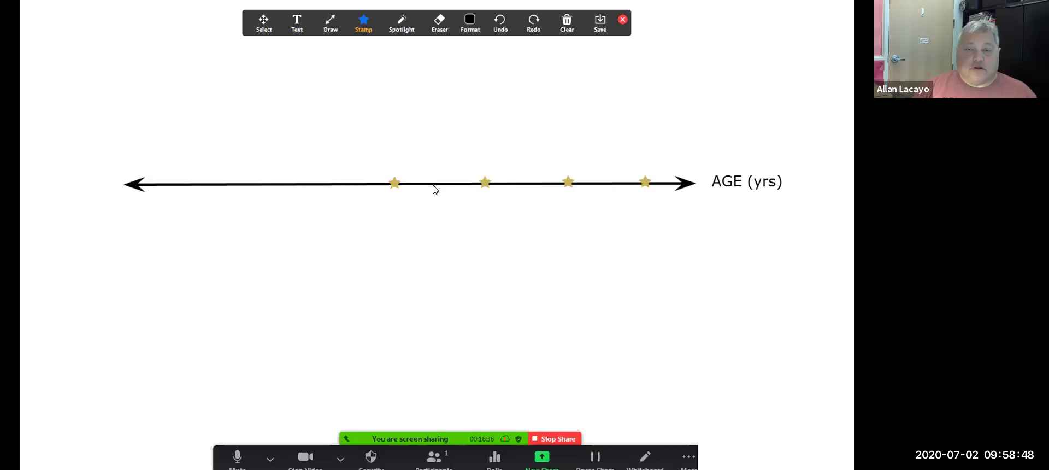
click(299, 184)
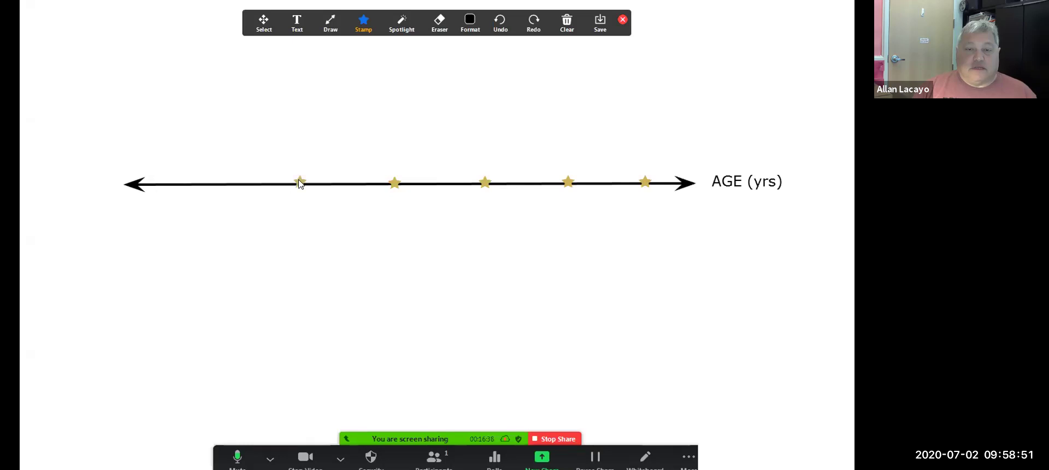
click(218, 183)
click(150, 183)
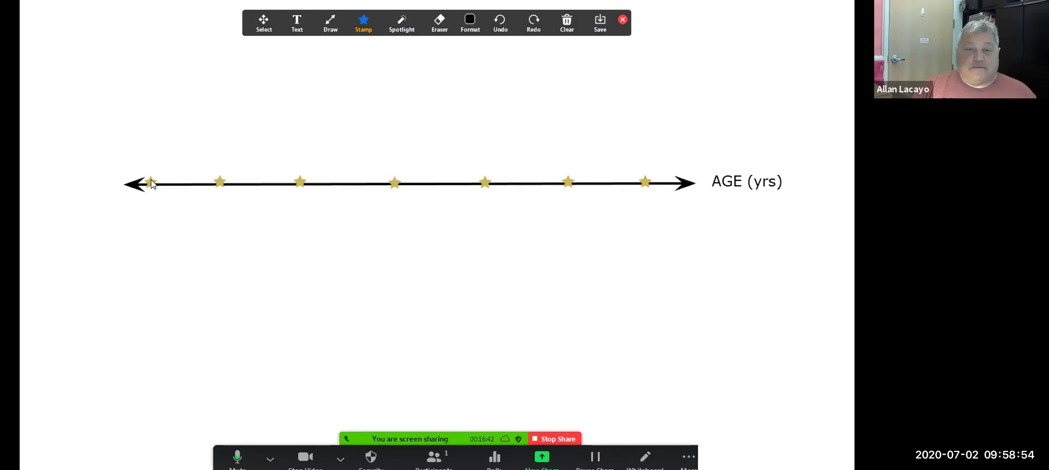
Create a text box under the line's left end with the labels 8, 16, 24 and 32.
click(296, 21)
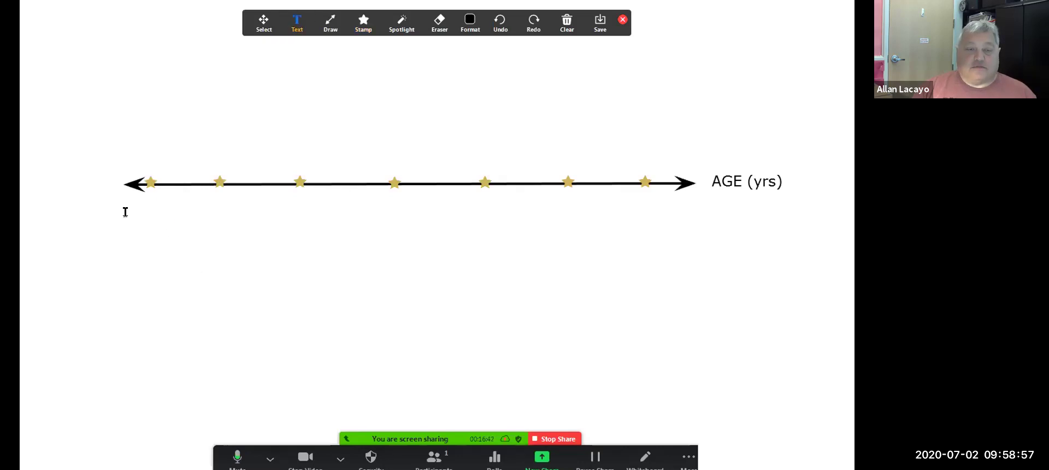
drag(125, 212, 368, 217)
text(32)
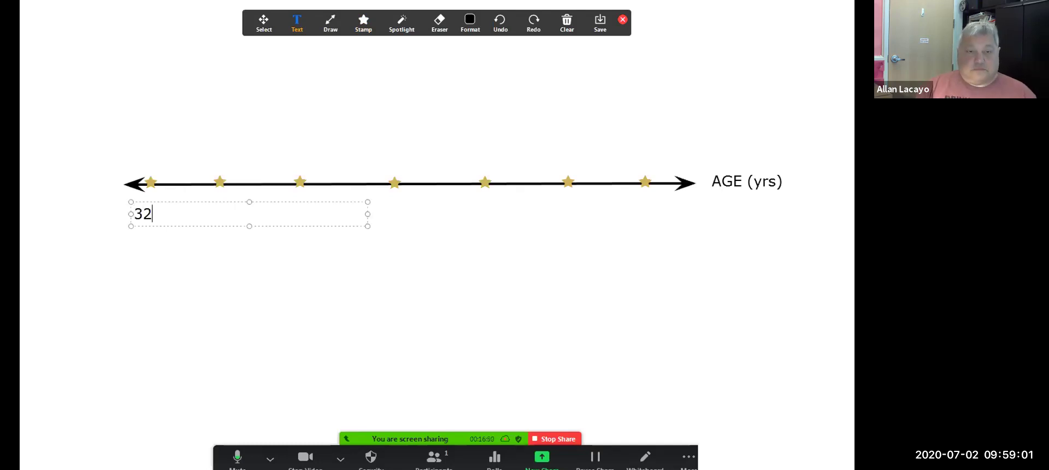
text(vvv)
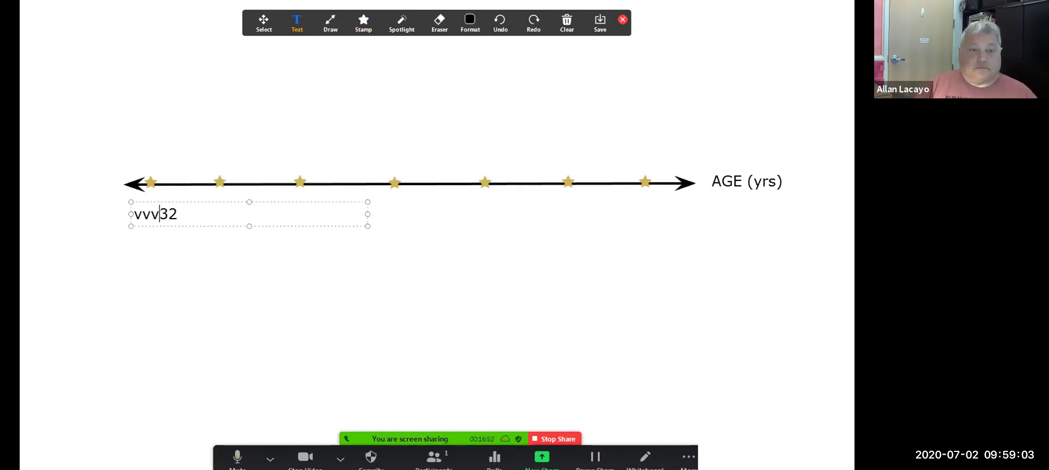
key(BackSpace)
key(BackSpace)
key(BackSpace)
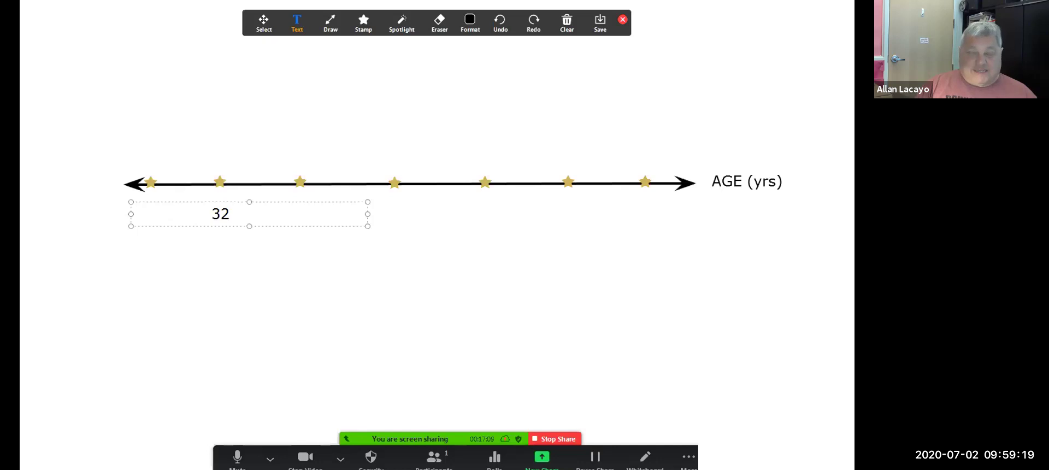
text(24)
click(143, 213)
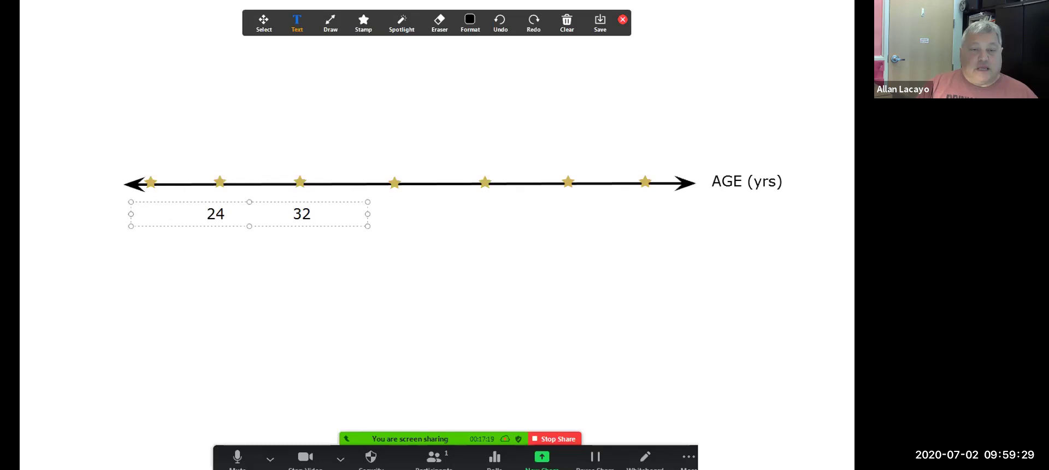
text(16          )
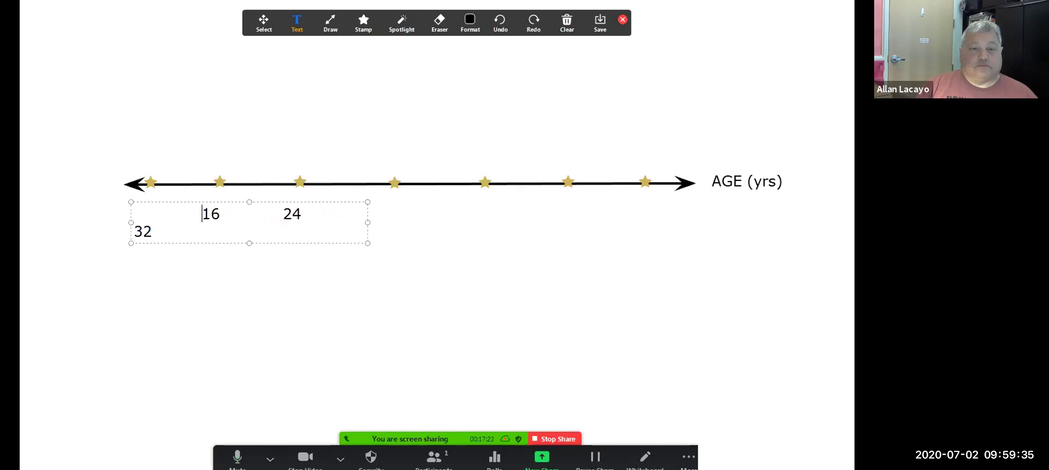
text(     24)
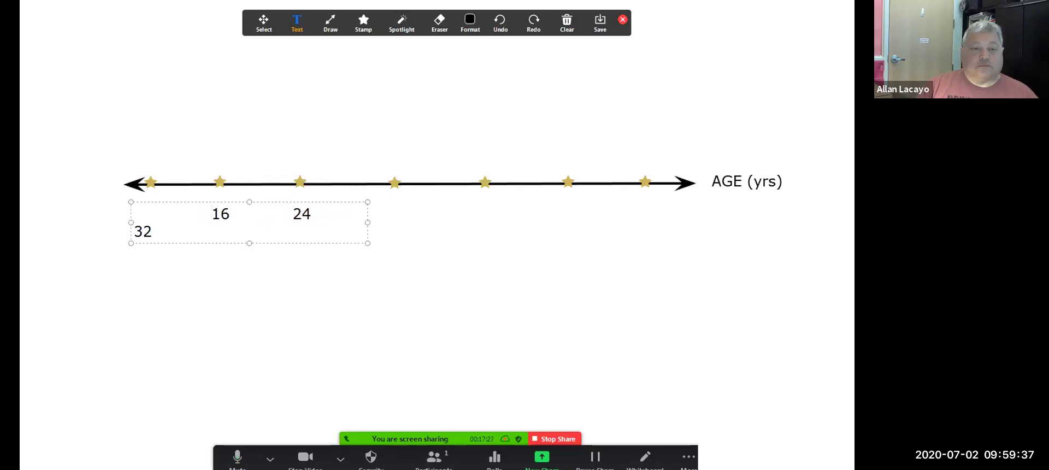
key(BackSpace)
key(BackSpace)
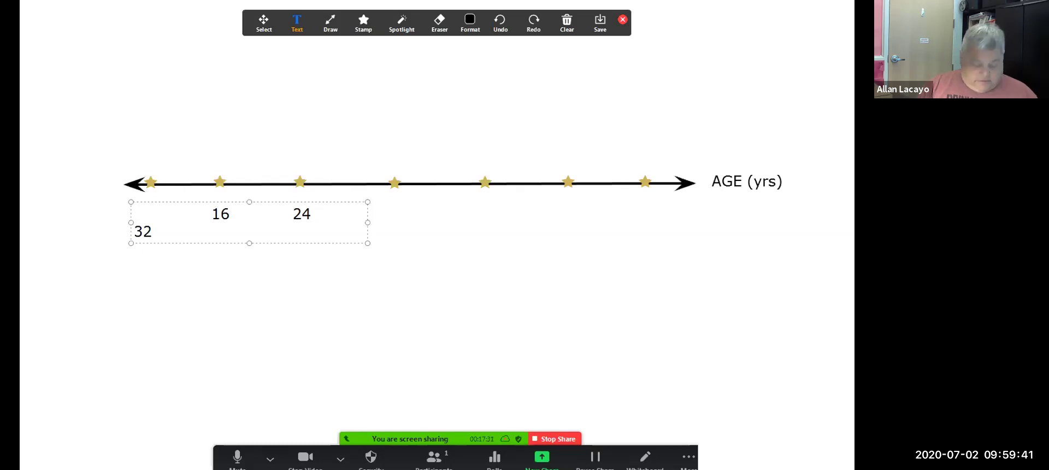
key(BackSpace)
text(8)
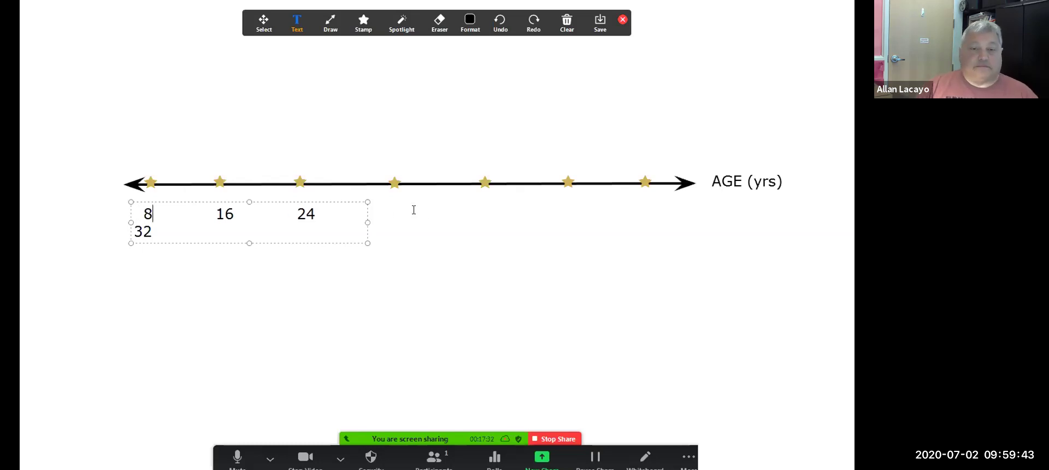
Widen the label box and correct the third label to 23.5, trimming extra spaces.
drag(364, 223, 663, 215)
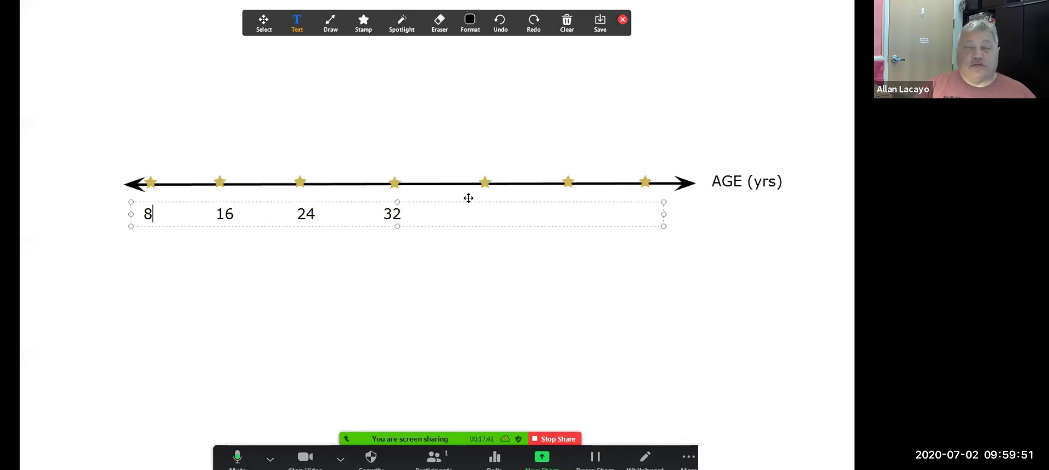
key(Left)
key(Left)
key(Left)
key(Left)
key(Left)
key(Left)
key(Left)
key(Left)
key(Left)
key(Left)
key(Left)
key(Left)
key(Left)
text(3.4)
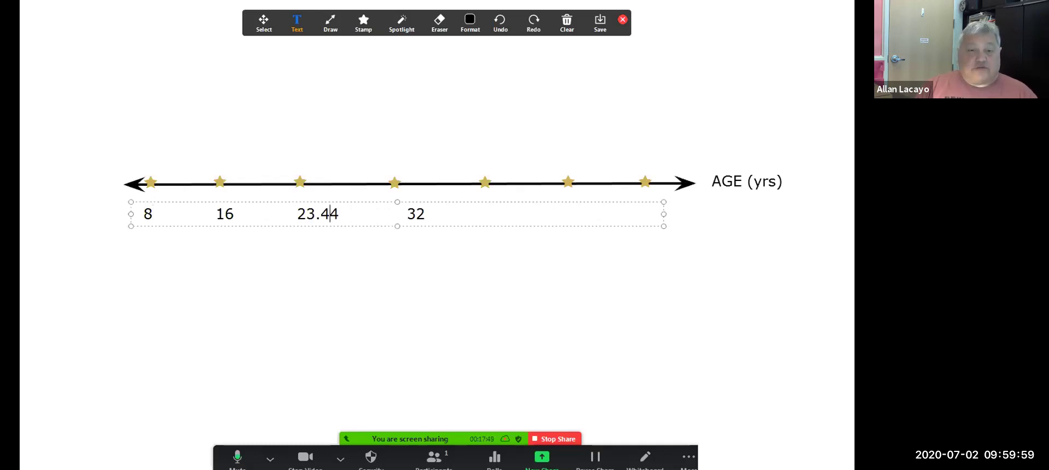
key(BackSpace)
text(5)
key(Delete)
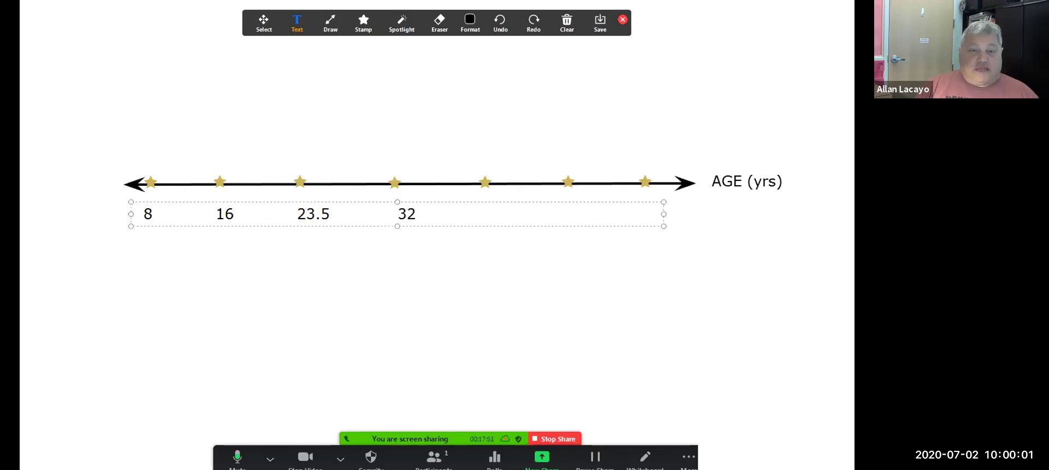
key(Delete)
key(Delete)
key(Left)
key(Left)
key(Left)
key(BackSpace)
Replace the 8 label with 6.5 and tighten the spacing around it.
key(Left)
key(Left)
key(Left)
key(Left)
key(Left)
key(Left)
key(Left)
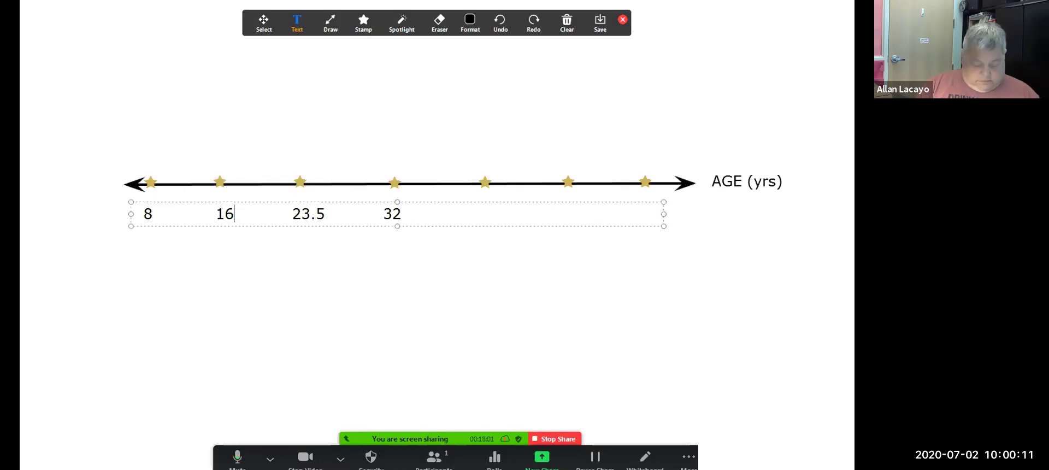
key(Left)
key(Left)
key(Left)
key(Left)
key(Left)
key(Left)
key(Left)
key(Left)
key(Left)
key(Left)
key(Left)
key(Left)
key(Left)
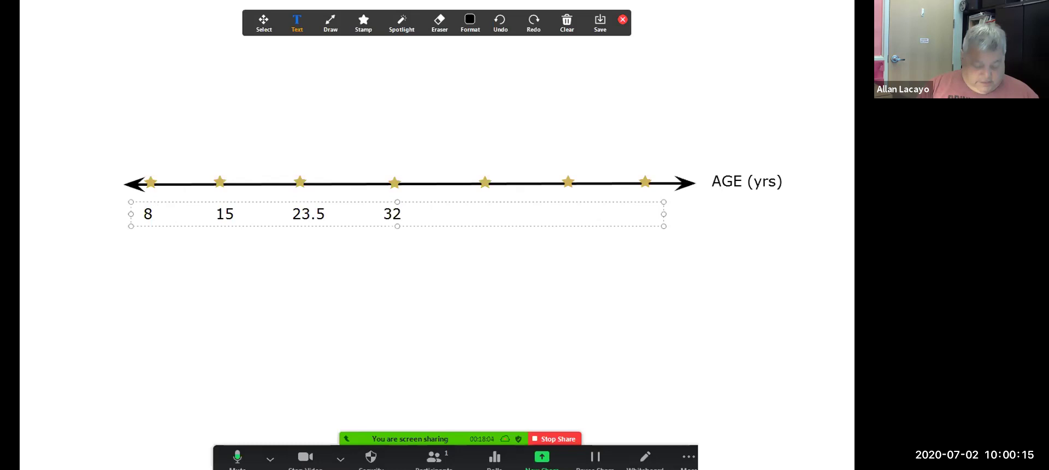
key(BackSpace)
text(6.5)
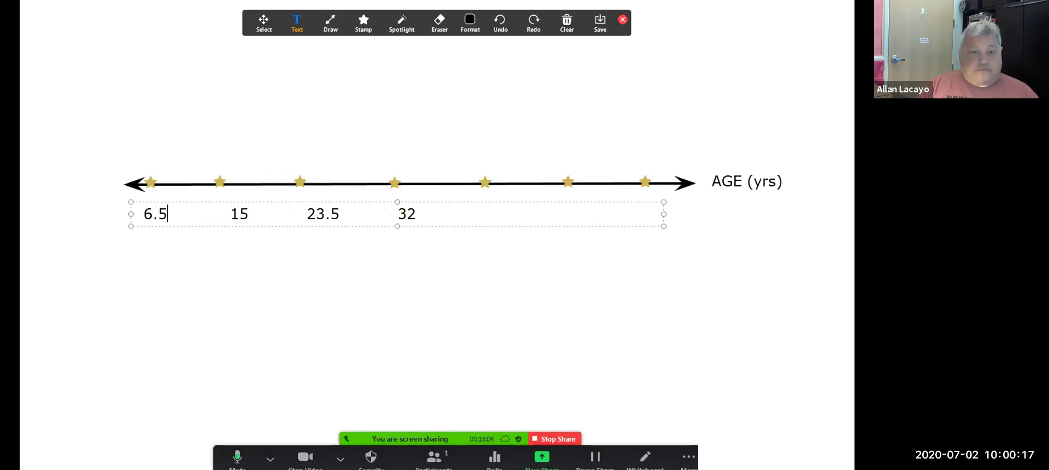
key(Left)
key(Left)
key(Left)
key(BackSpace)
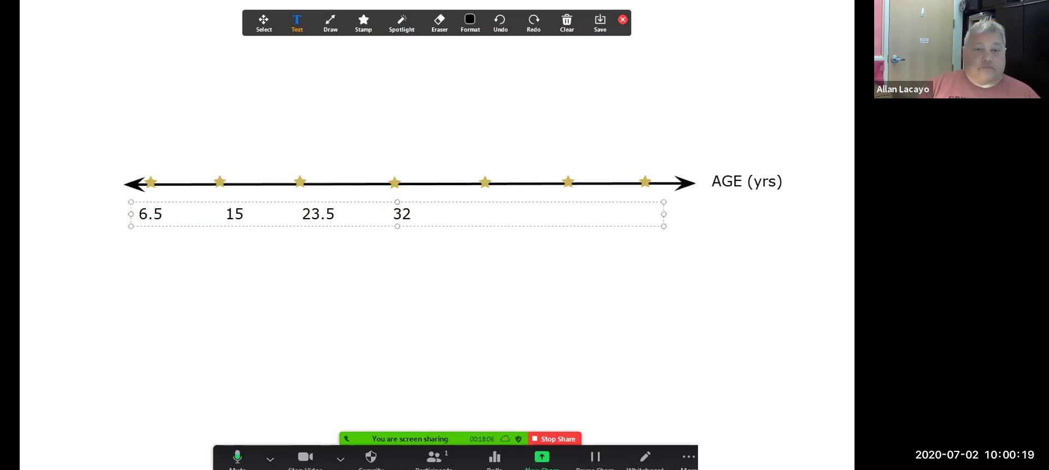
key(Right)
key(Right)
key(Right)
key(Right)
key(Right)
key(Delete)
key(Delete)
key(Delete)
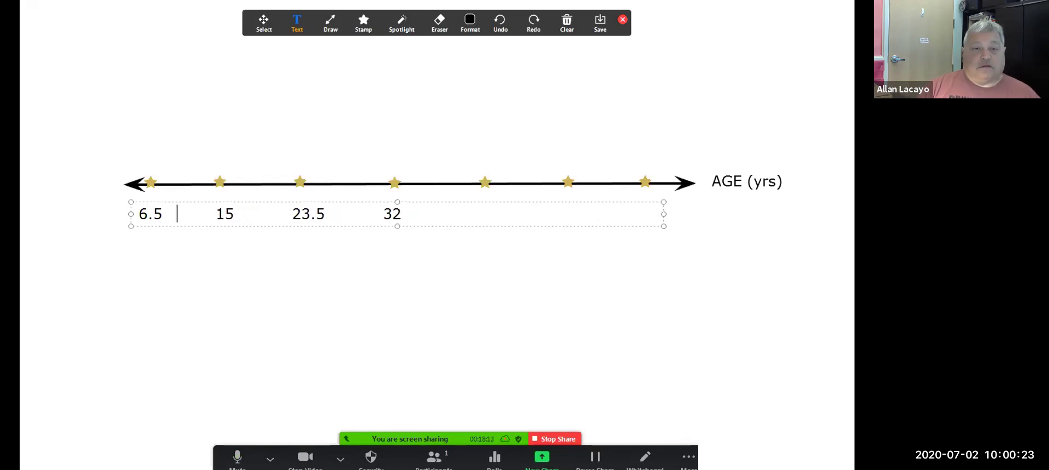
key(Left)
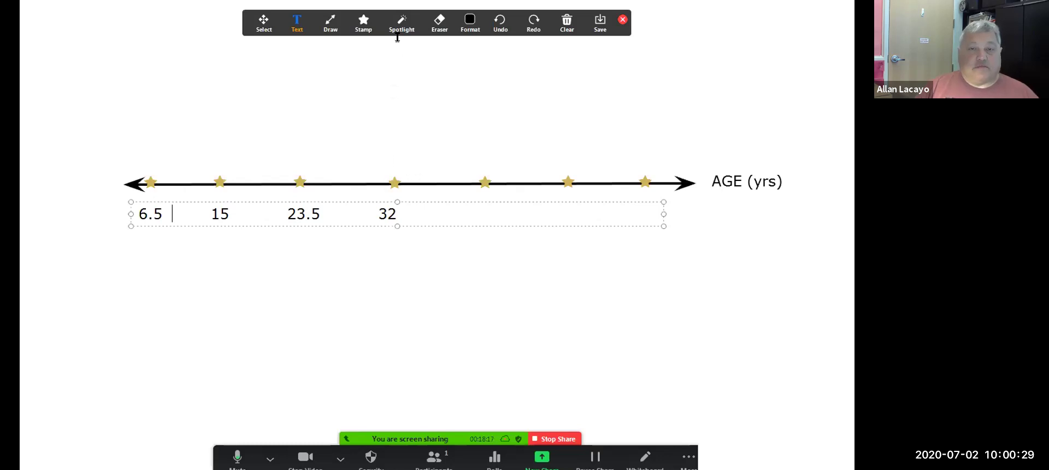
Commit the number labels and stamp a star beside 32.
click(384, 182)
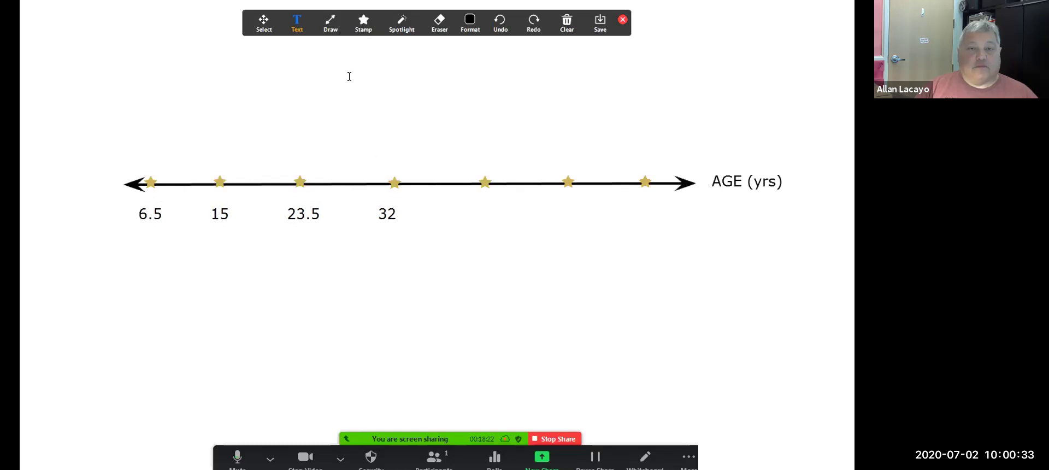
click(382, 183)
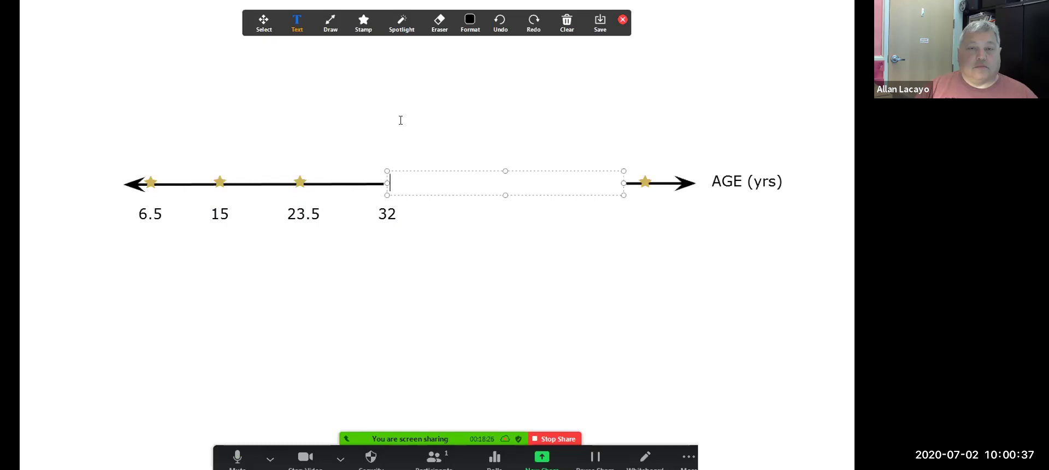
click(363, 22)
click(355, 73)
click(385, 180)
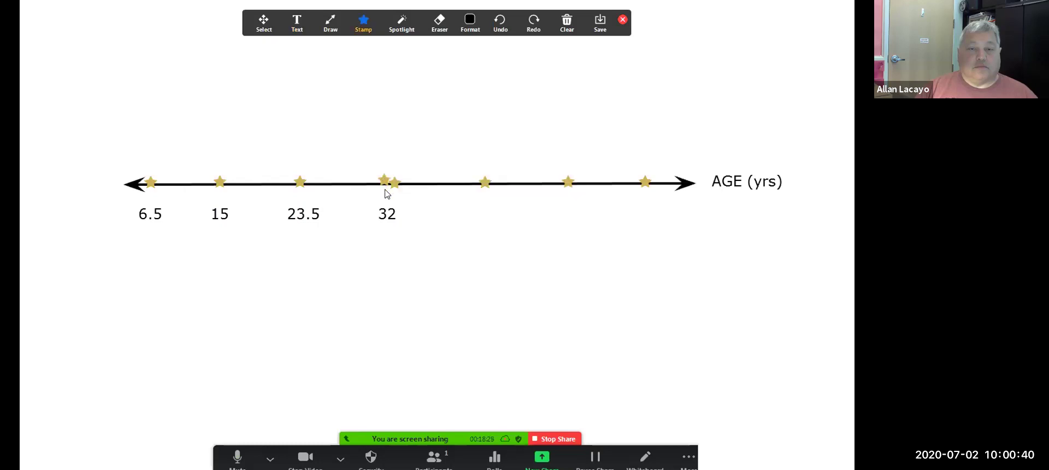
Stamp new stars right of 32 and delete the extra and misplaced stars.
click(263, 23)
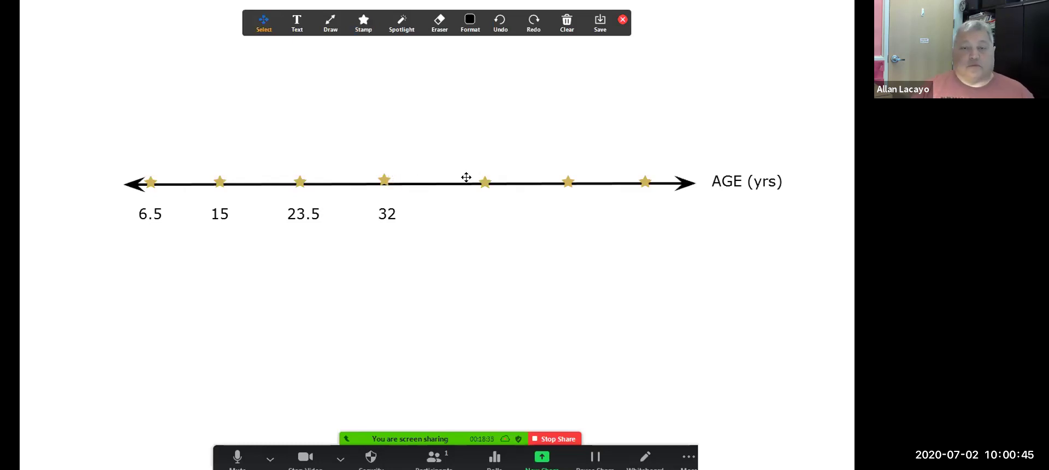
click(367, 24)
click(355, 79)
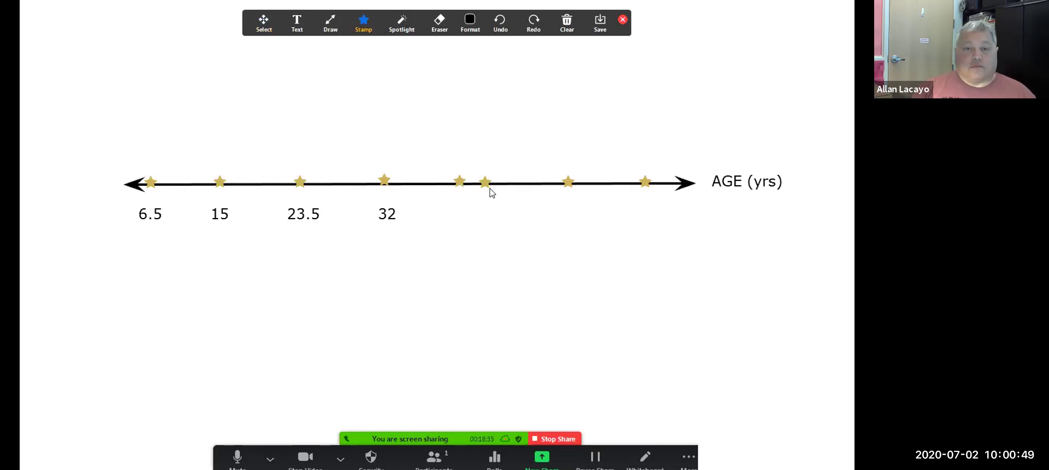
click(540, 181)
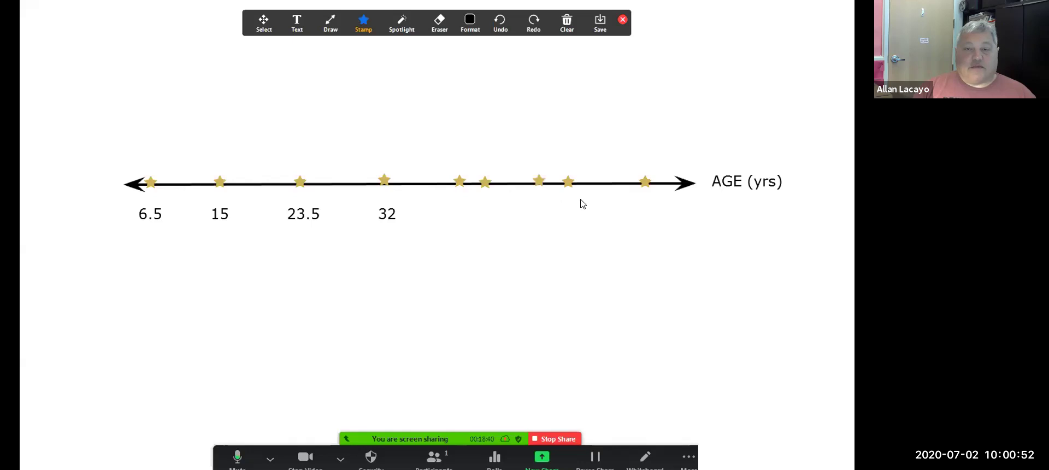
click(624, 182)
click(264, 25)
click(642, 182)
drag(635, 185, 567, 180)
key(Delete)
click(485, 182)
key(Delete)
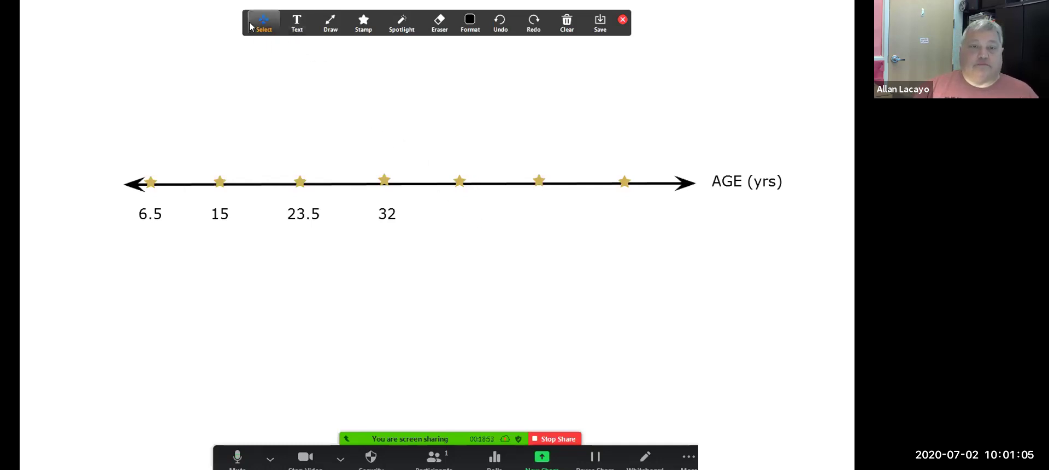
Extend the number labels with 40.5, 49 and 57.5 under the stars right of 32.
click(385, 210)
click(388, 213)
double_click(389, 213)
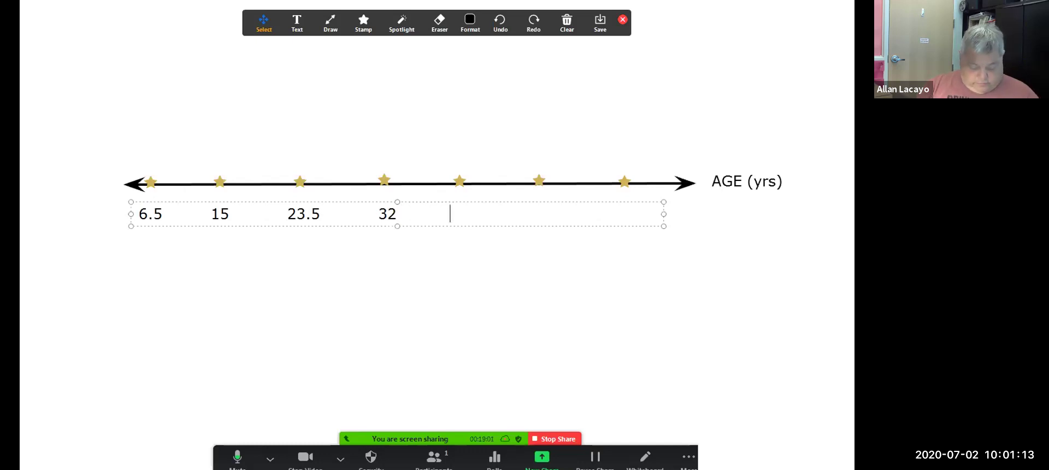
text(40.5)
click(473, 213)
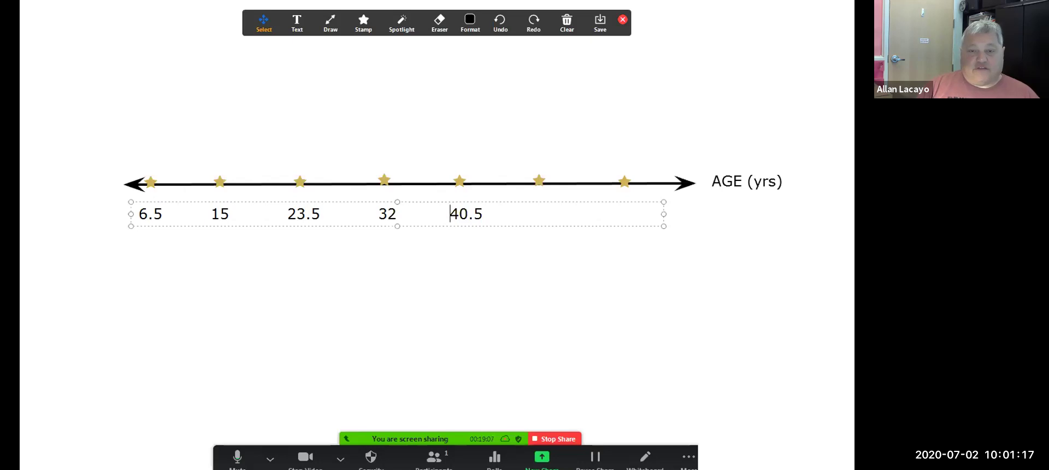
key(BackSpace)
click(478, 213)
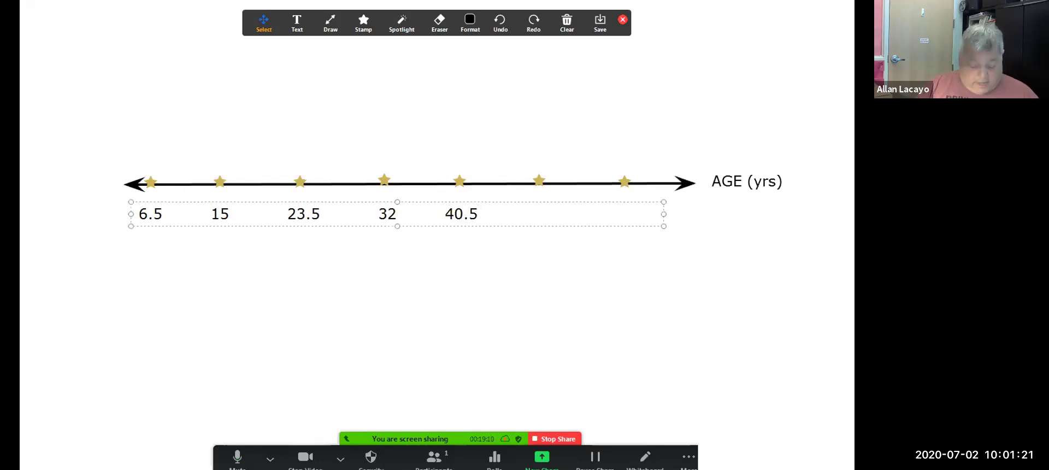
text(49 )
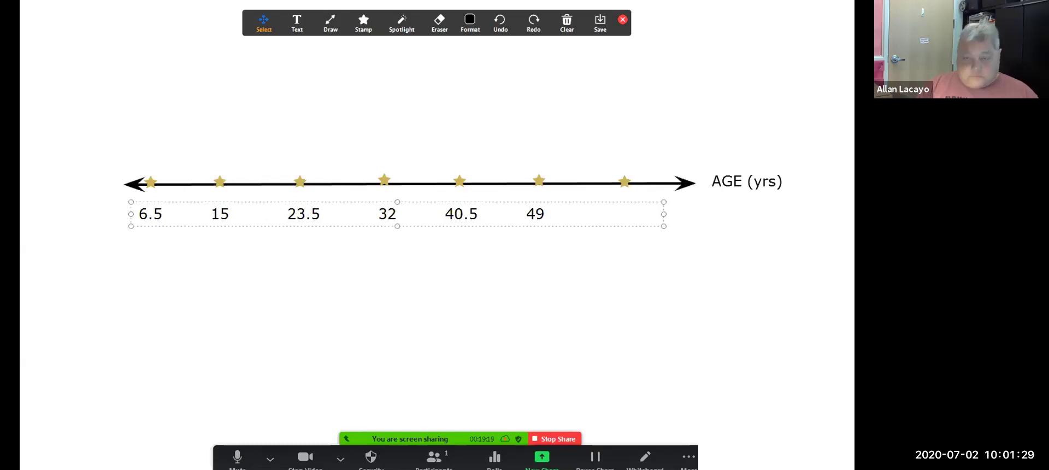
text(            57.5)
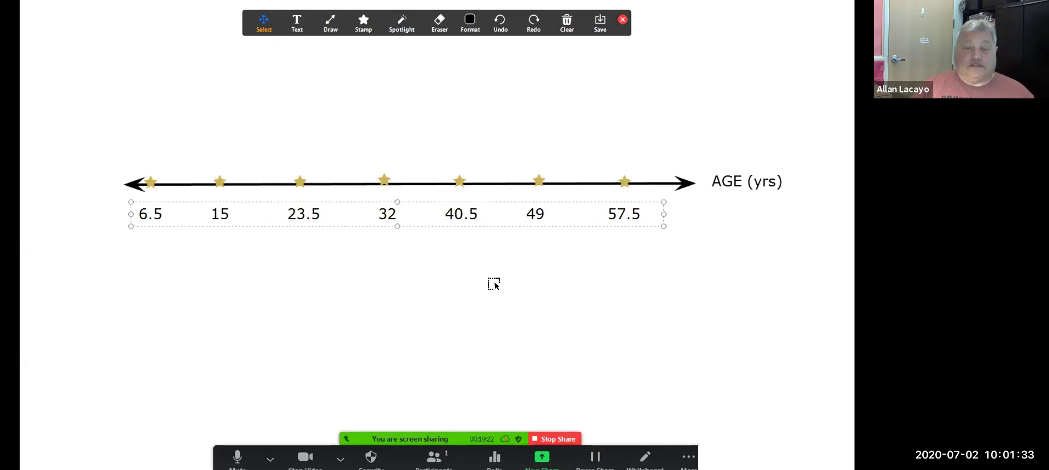
Add a 'center' label below 32 and narrow its text box to fit the word.
click(297, 25)
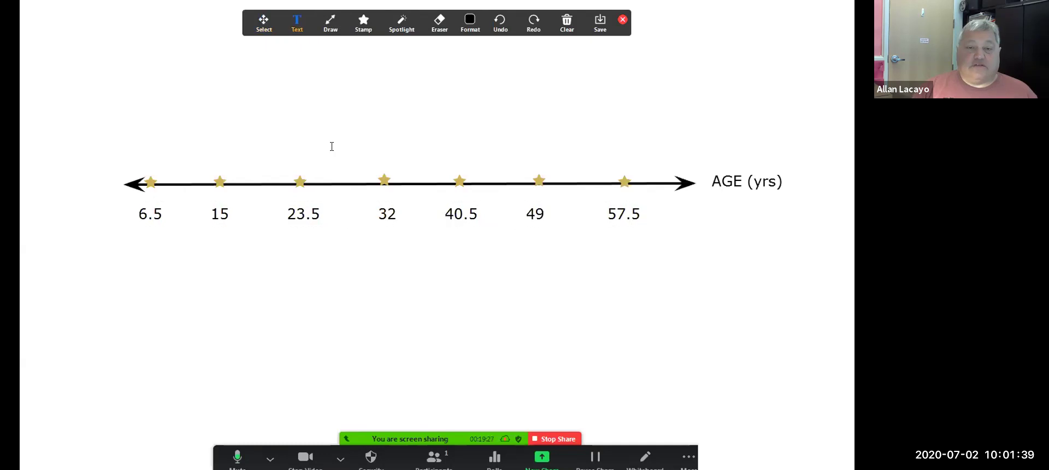
click(344, 243)
text(center)
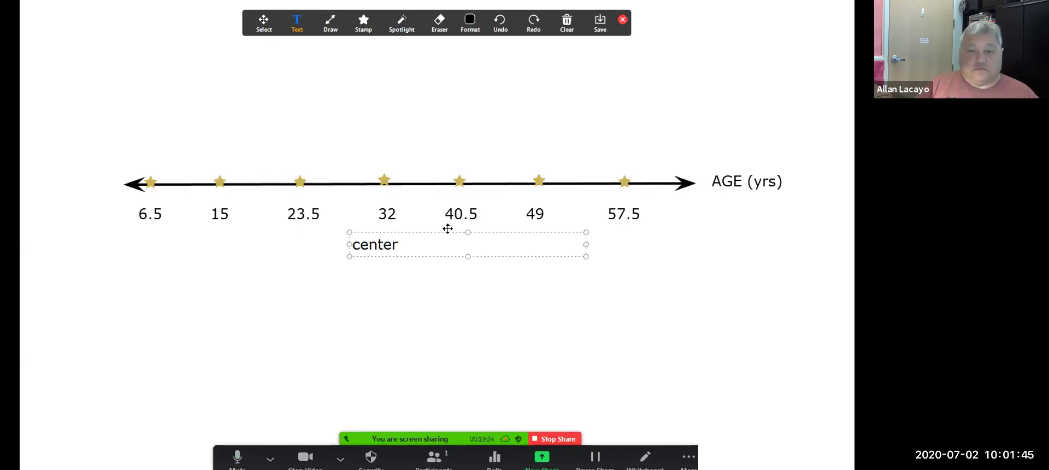
click(368, 244)
click(368, 245)
click(240, 17)
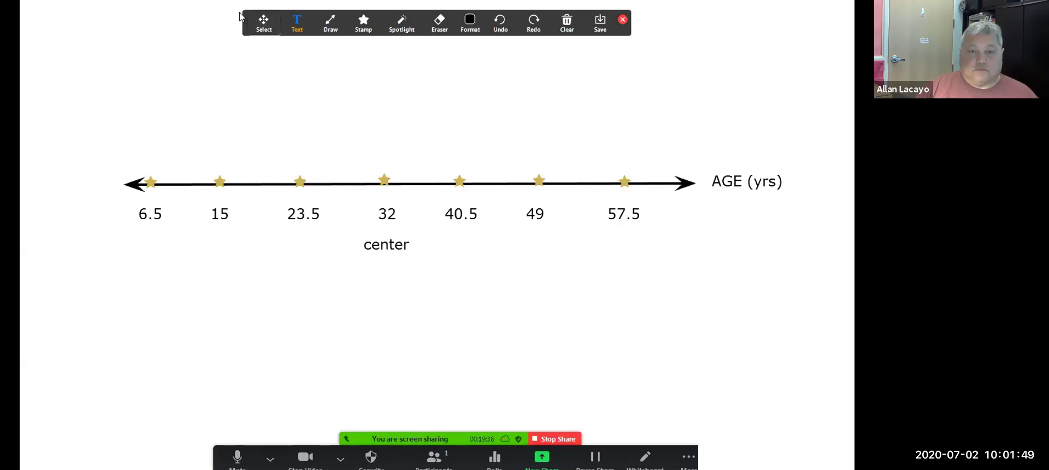
click(264, 22)
click(389, 227)
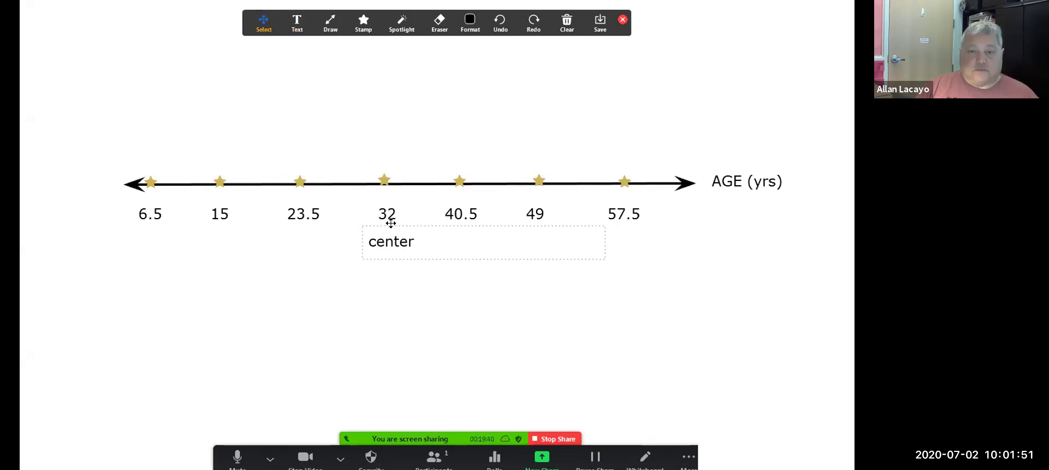
drag(603, 236, 423, 225)
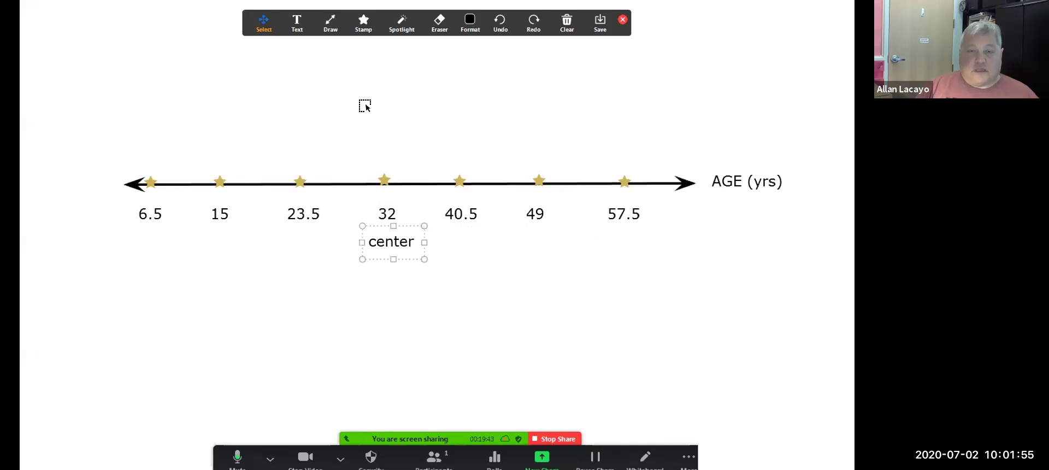
Draw arrows above the line from 32 outward to 40.5 and to 23.5.
click(331, 25)
click(330, 49)
drag(388, 163, 466, 165)
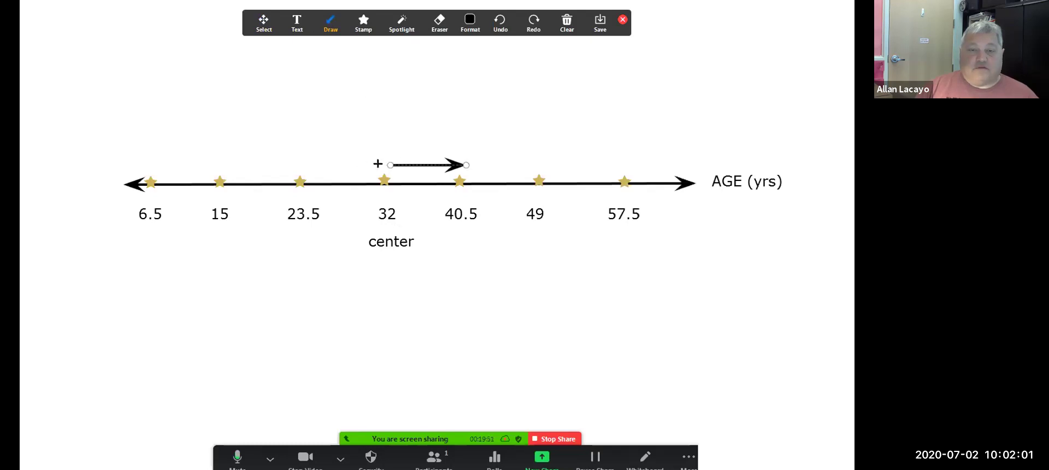
drag(378, 163, 292, 162)
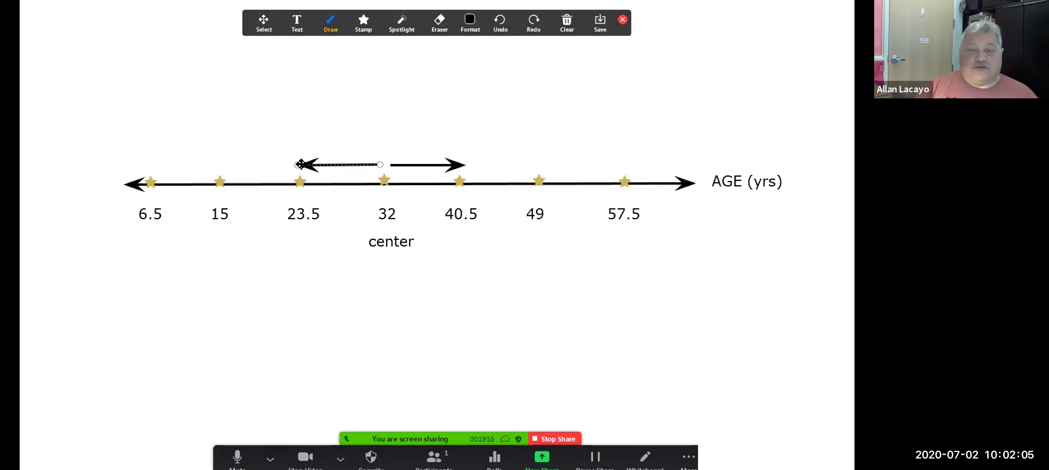
click(443, 162)
Draw further outward arrows toward 49, 15 and 6.5, stretching the upper-left arrow slightly.
drag(459, 152, 629, 139)
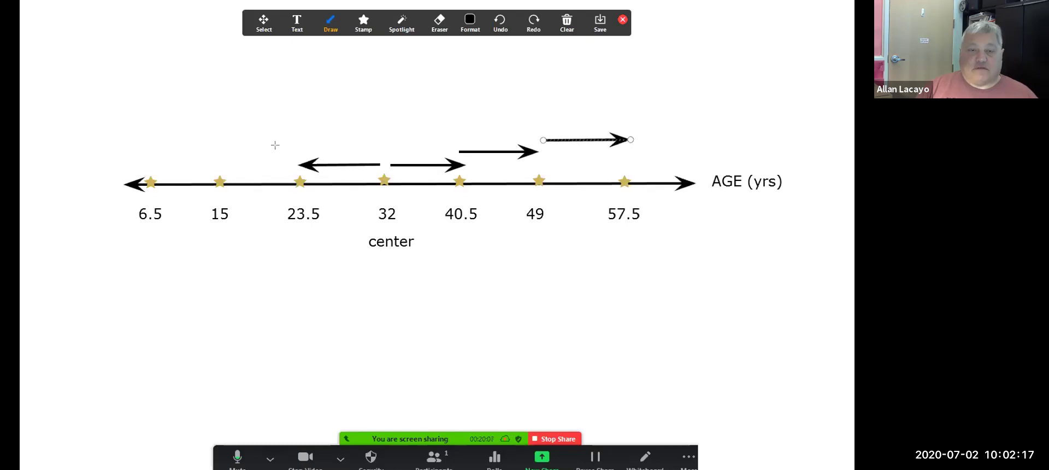
drag(297, 154, 217, 143)
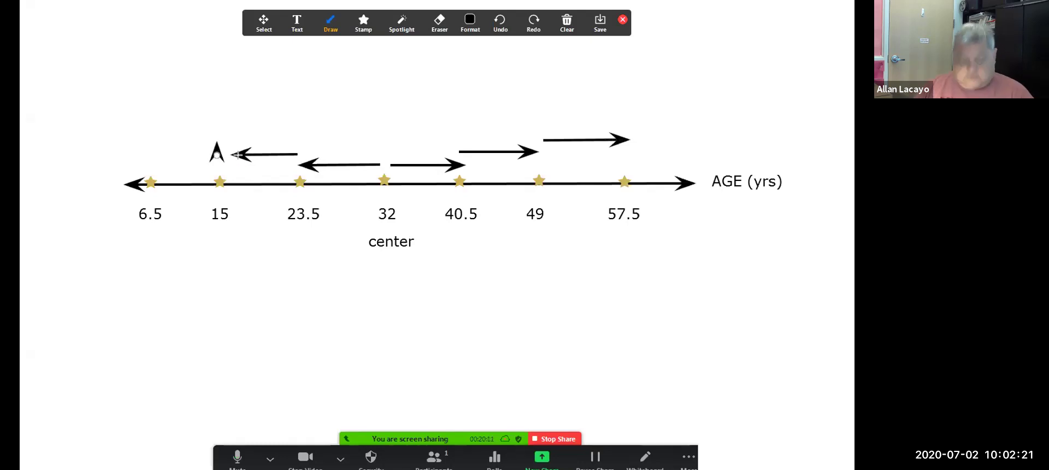
key(ctrl+z)
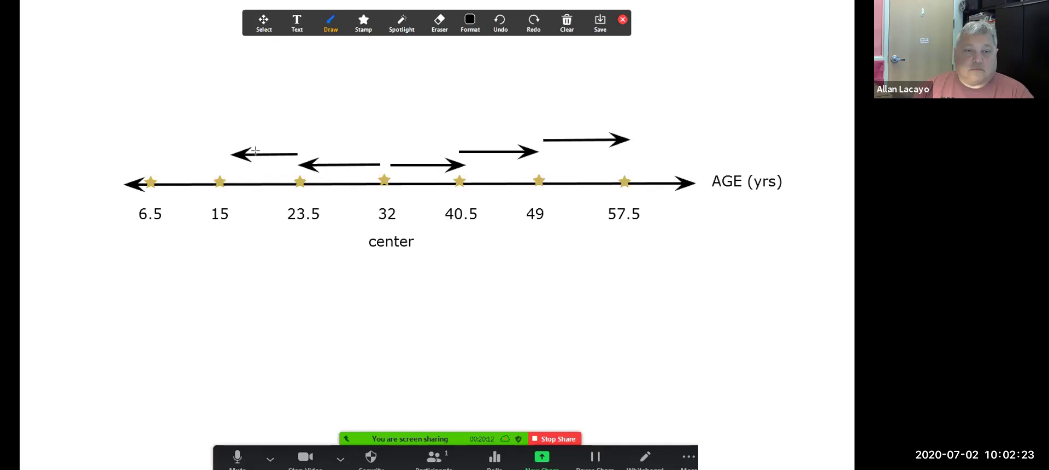
click(260, 23)
mouse_move(231, 153)
mouse_down()
mouse_move(218, 162)
mouse_move(215, 140)
mouse_move(220, 153)
mouse_up()
click(330, 23)
drag(213, 136, 131, 140)
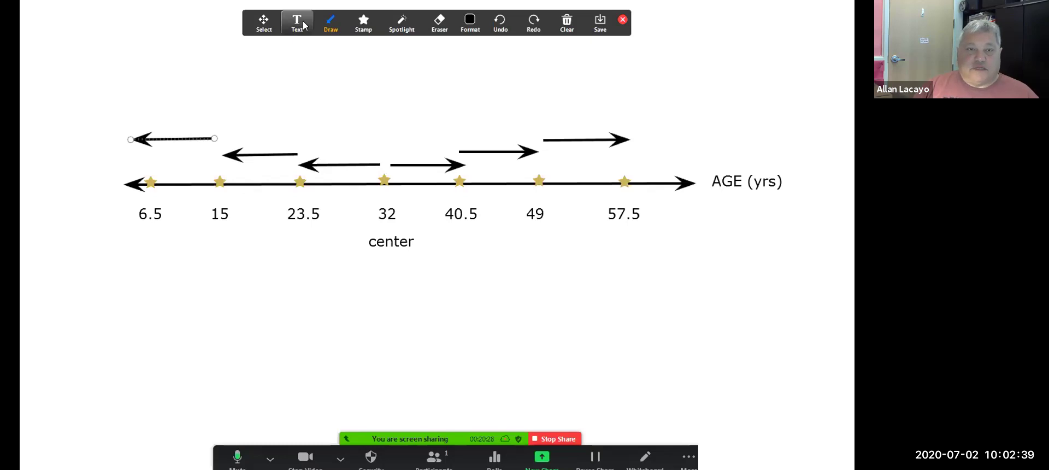
click(330, 24)
click(372, 54)
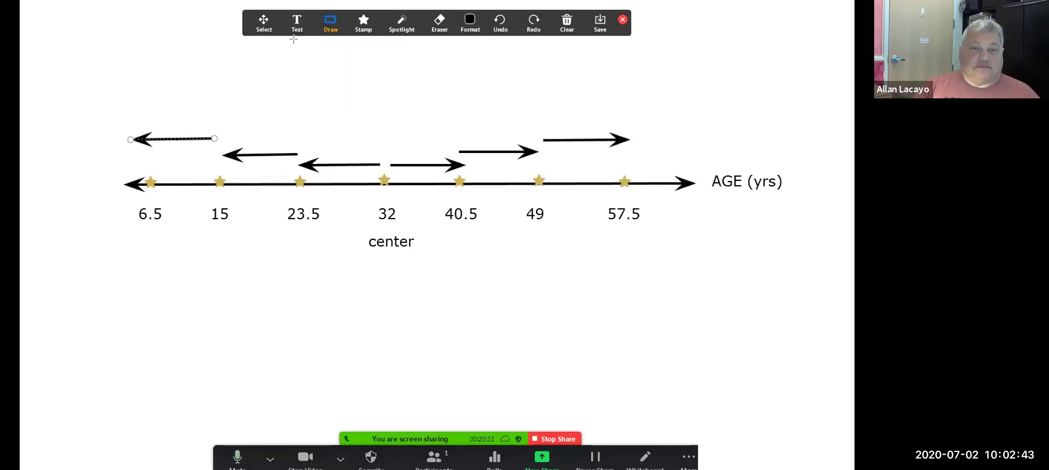
click(330, 24)
Set the drawing colour to cyan and drag a full-width double-headed arrow beneath the AGE line.
click(349, 96)
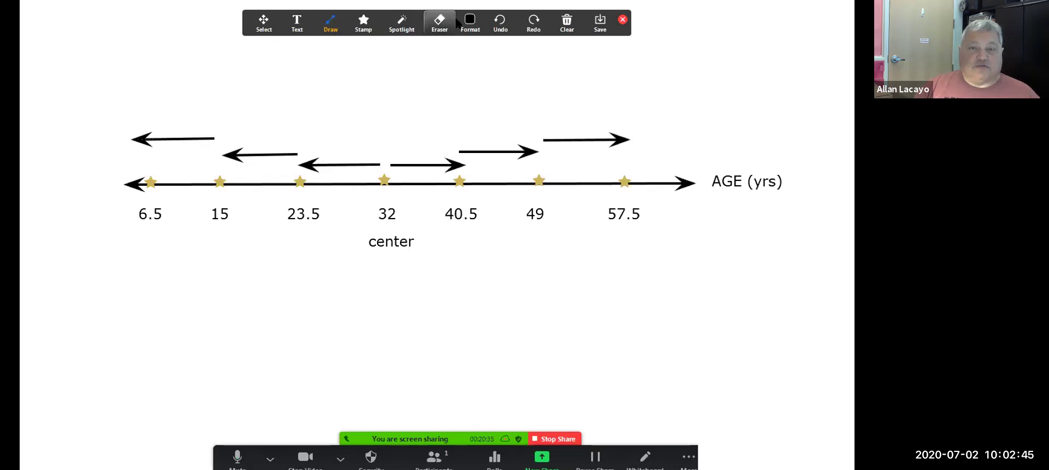
click(468, 23)
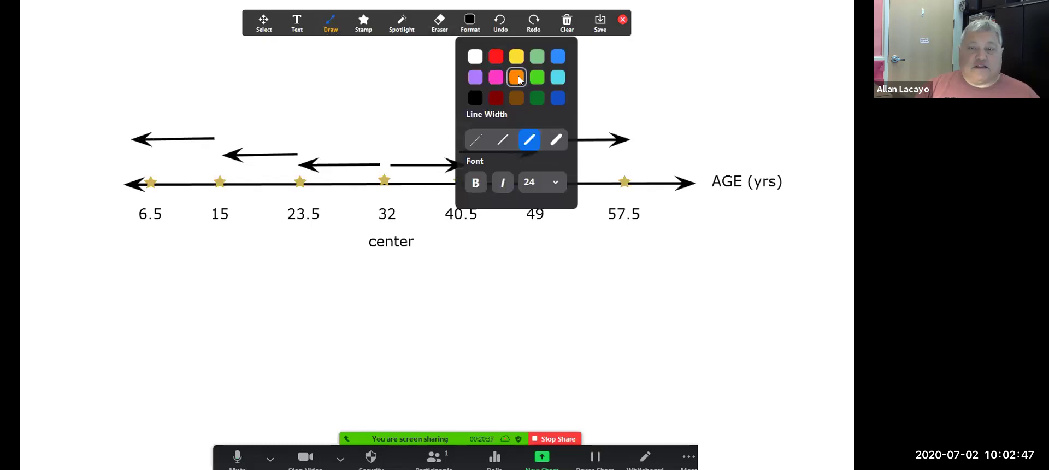
click(555, 97)
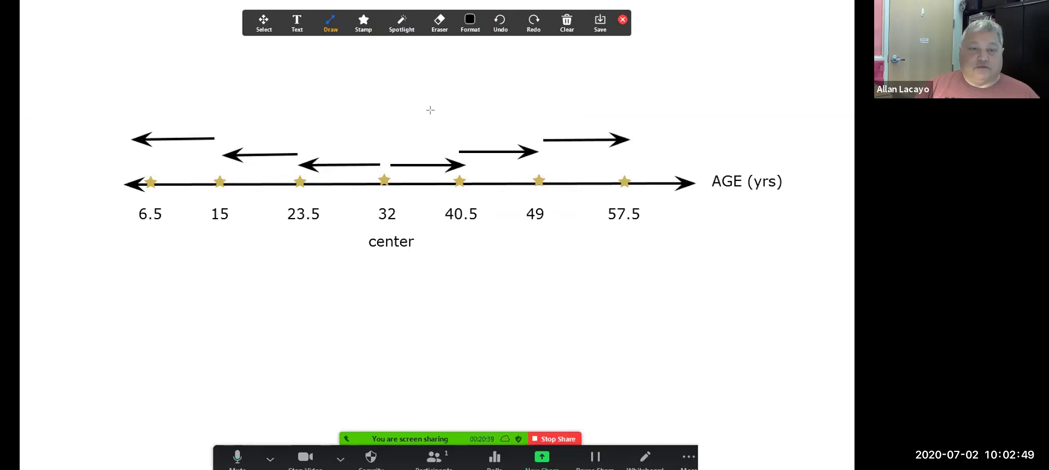
click(468, 23)
click(552, 79)
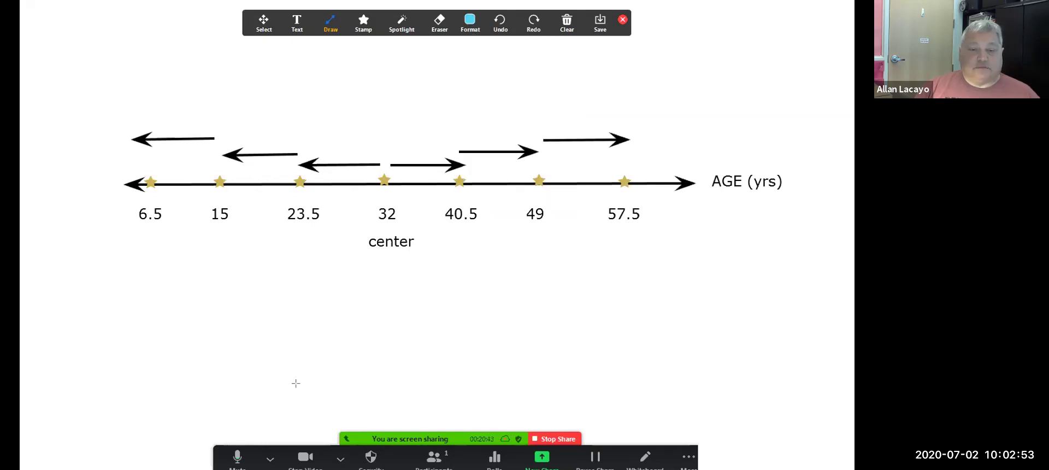
click(330, 23)
click(350, 95)
click(330, 25)
drag(127, 284, 697, 281)
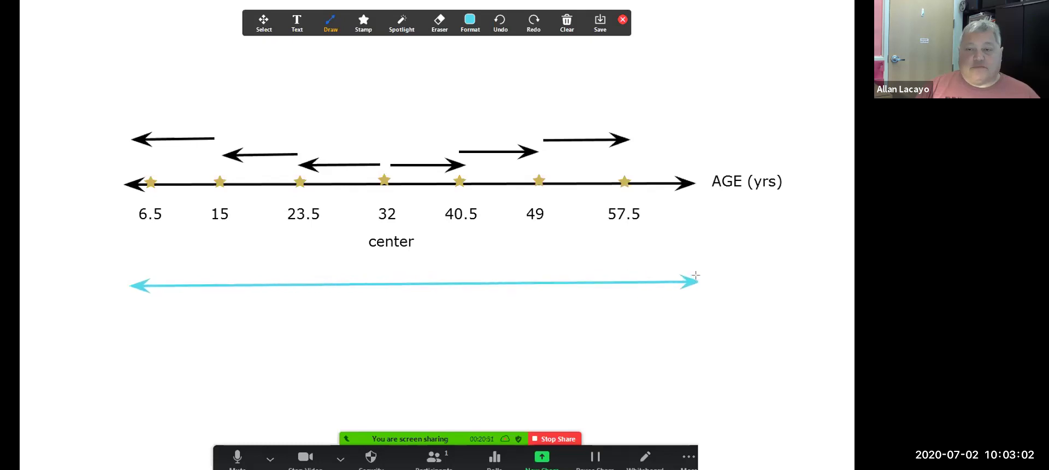
Label the cyan line 'Z-scores' and stamp seven stars under 6.5, 15, 23.5, 32, 40.5, 49, 57.5.
click(296, 23)
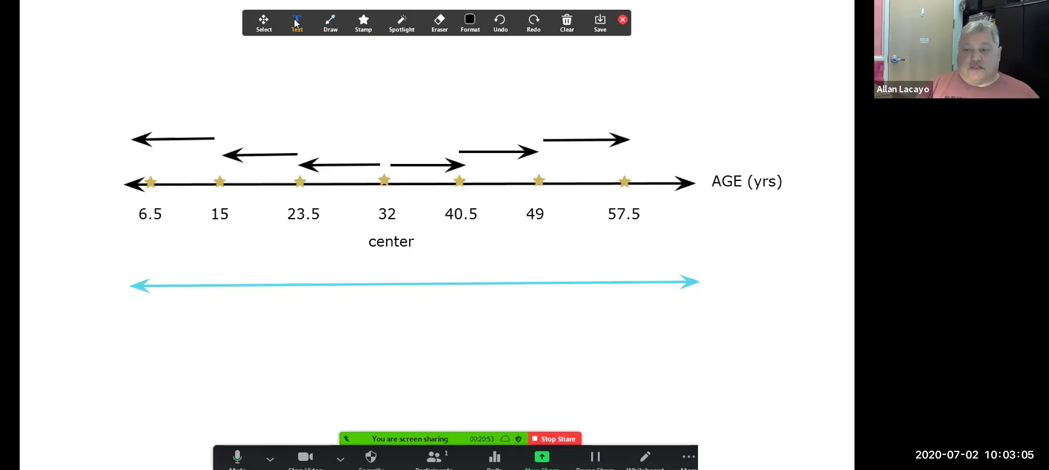
text(Z)
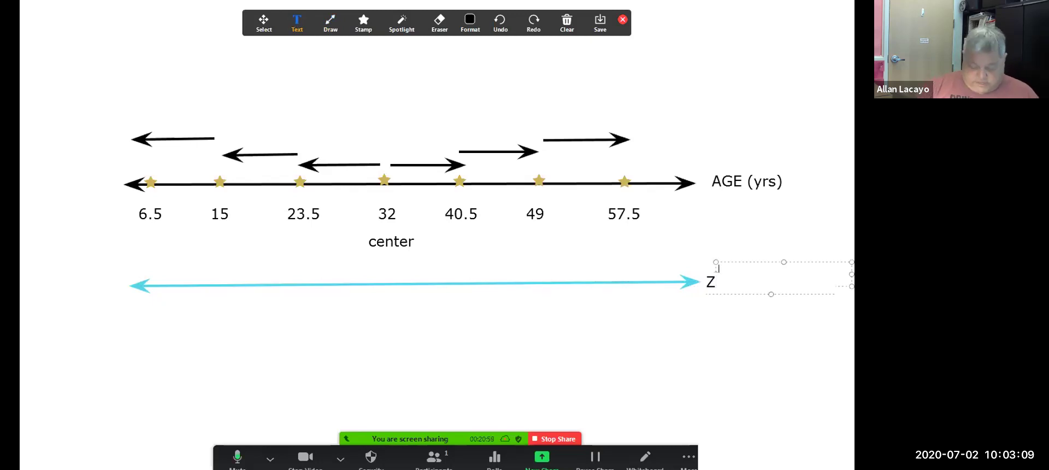
text(-scores)
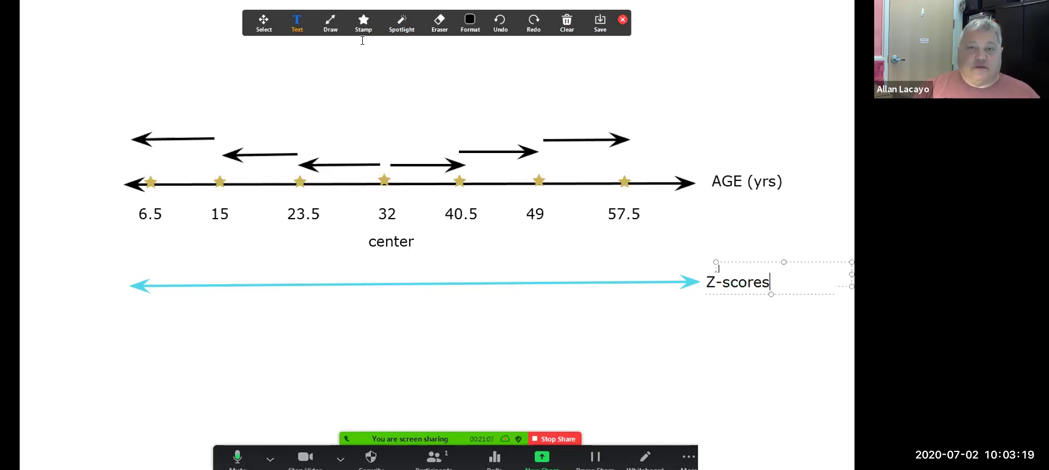
click(364, 22)
click(361, 73)
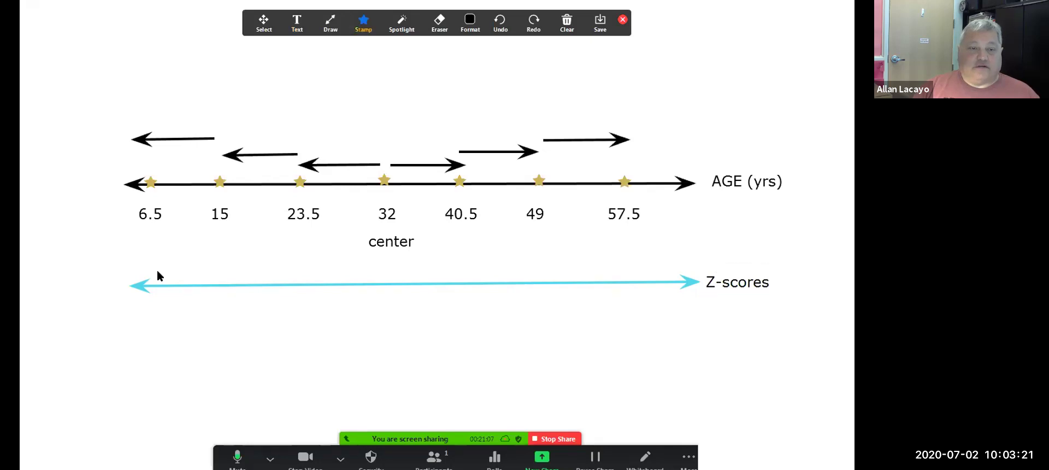
click(144, 285)
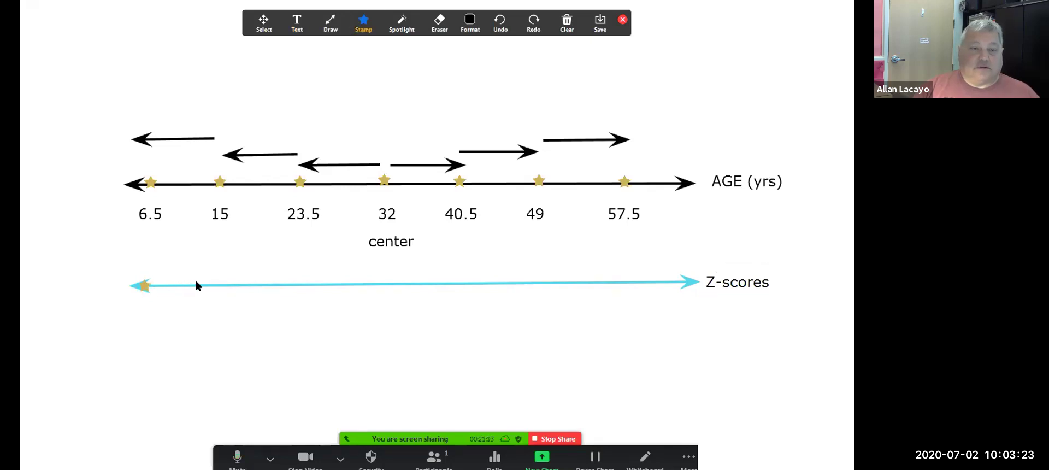
click(221, 283)
click(301, 283)
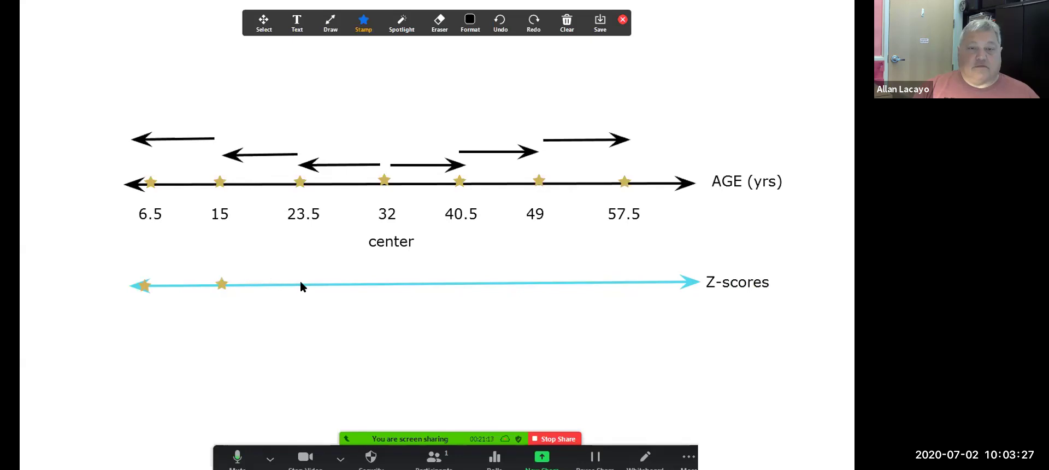
click(381, 281)
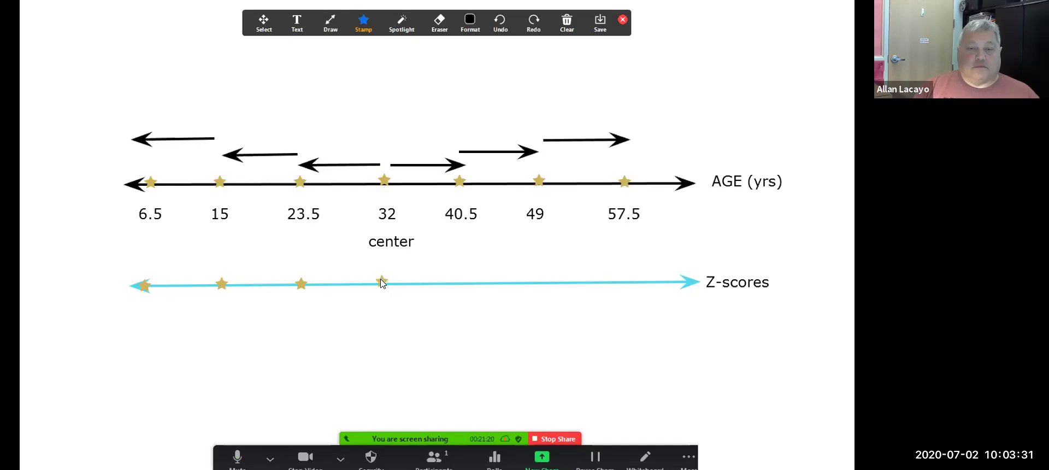
click(456, 279)
click(541, 279)
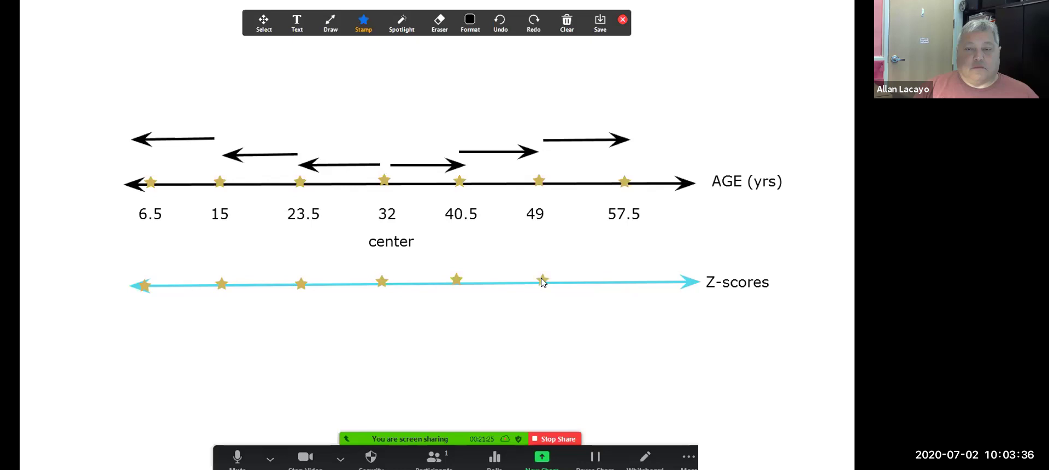
click(617, 280)
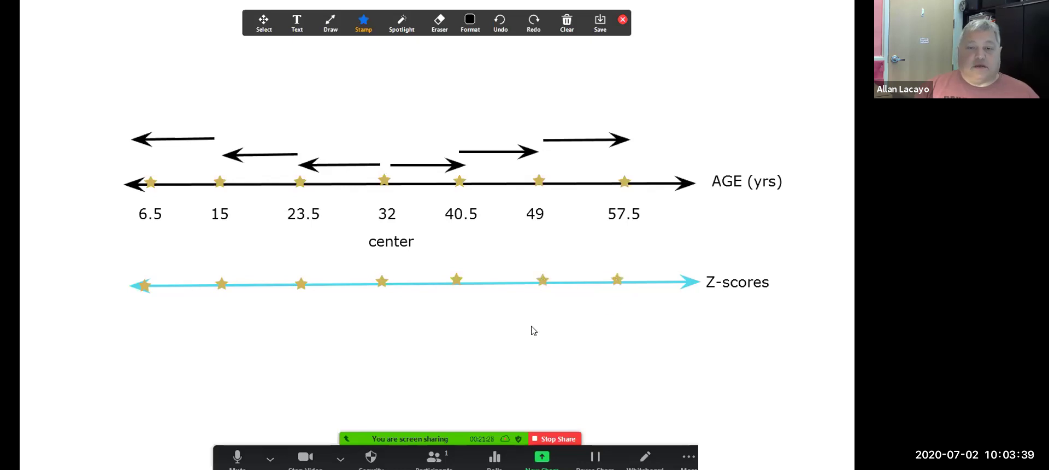
Add text labels 0, +1, +2 and +3 under the stars below 32, 40.5 and 49.
click(293, 23)
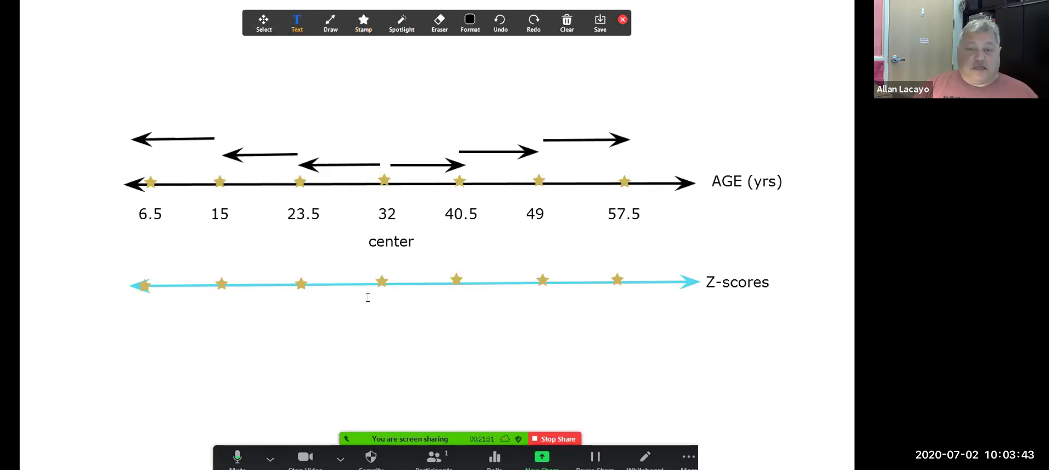
click(368, 297)
text(0)
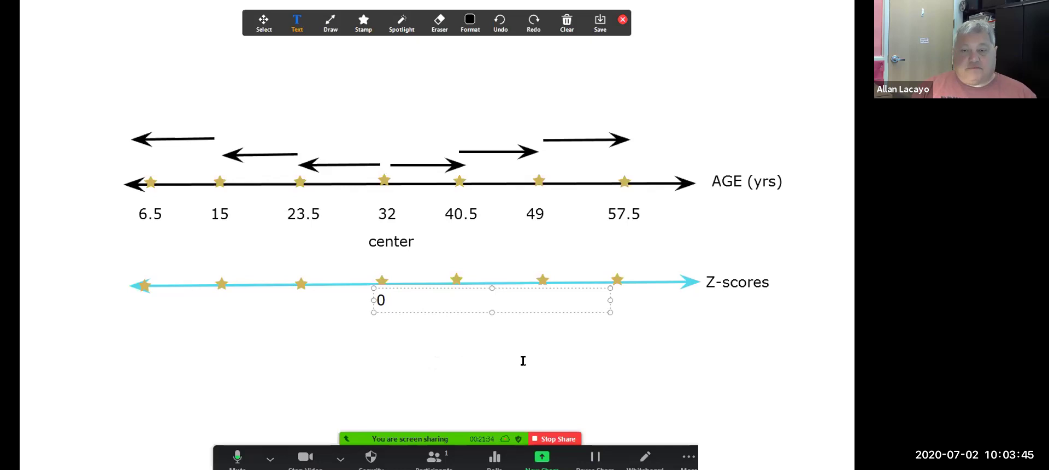
click(520, 361)
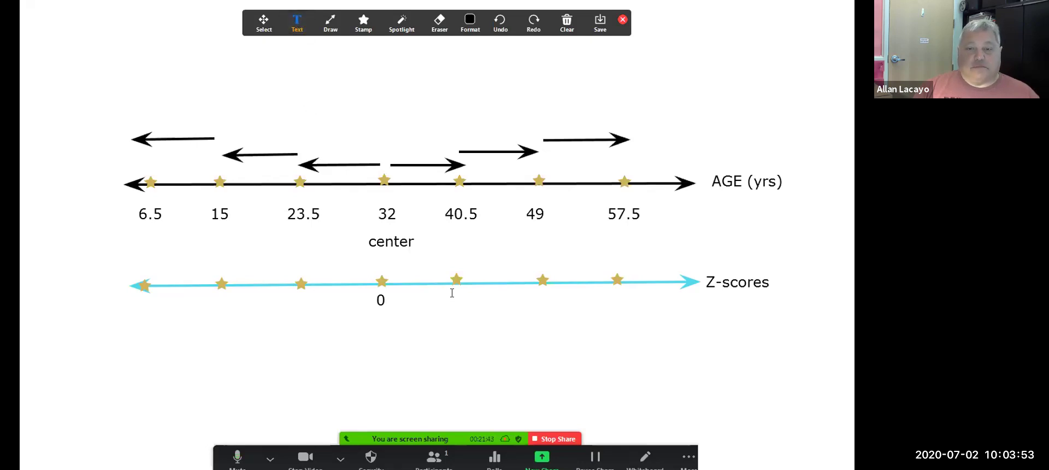
click(450, 295)
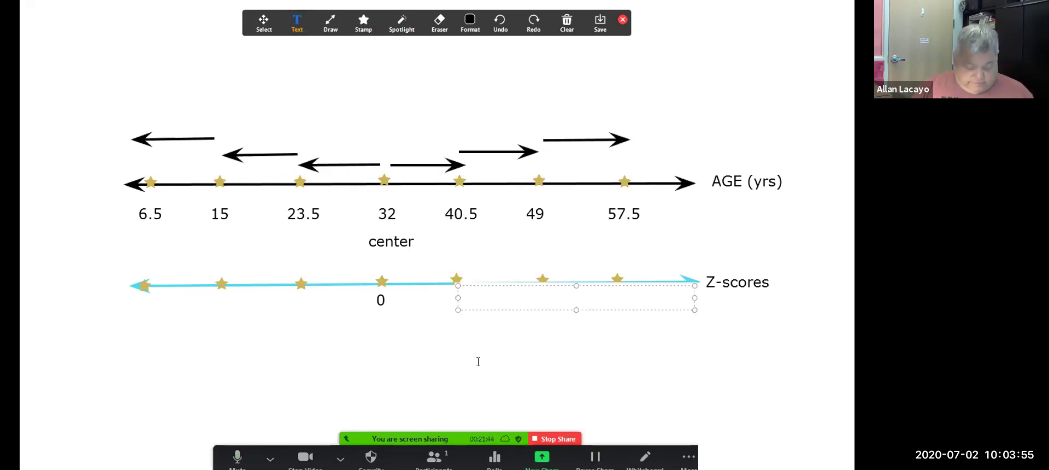
text(+1)
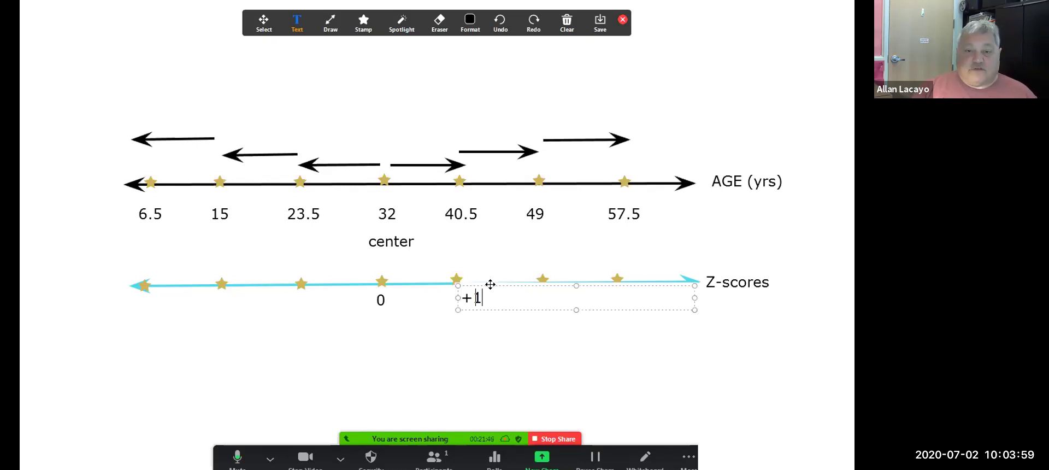
click(521, 334)
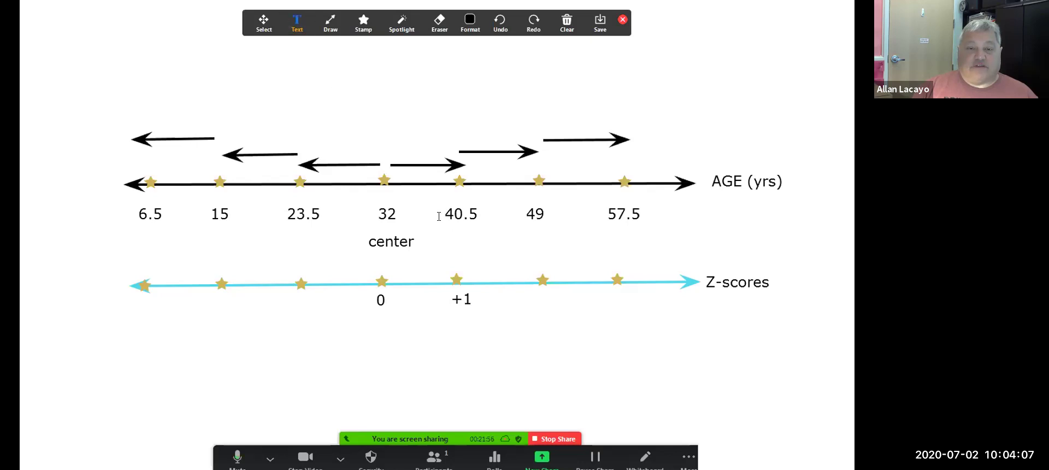
click(524, 297)
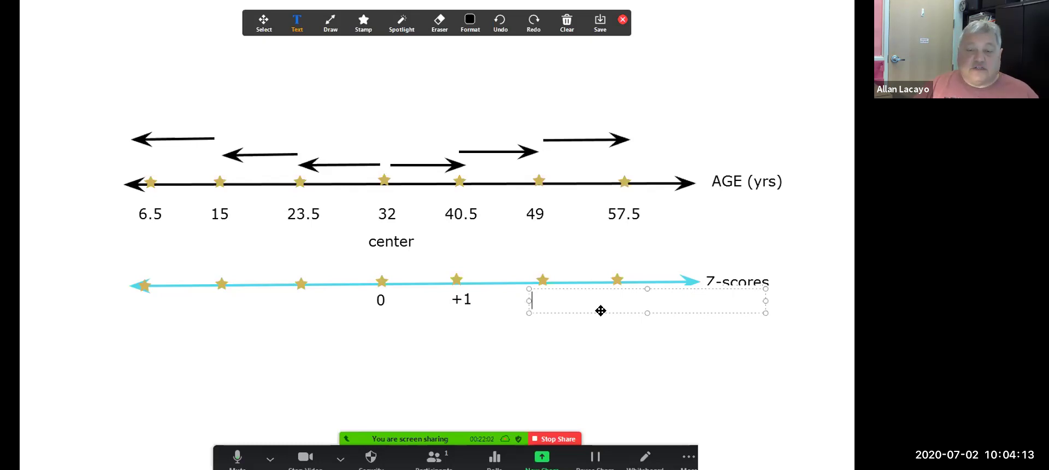
text(+2)
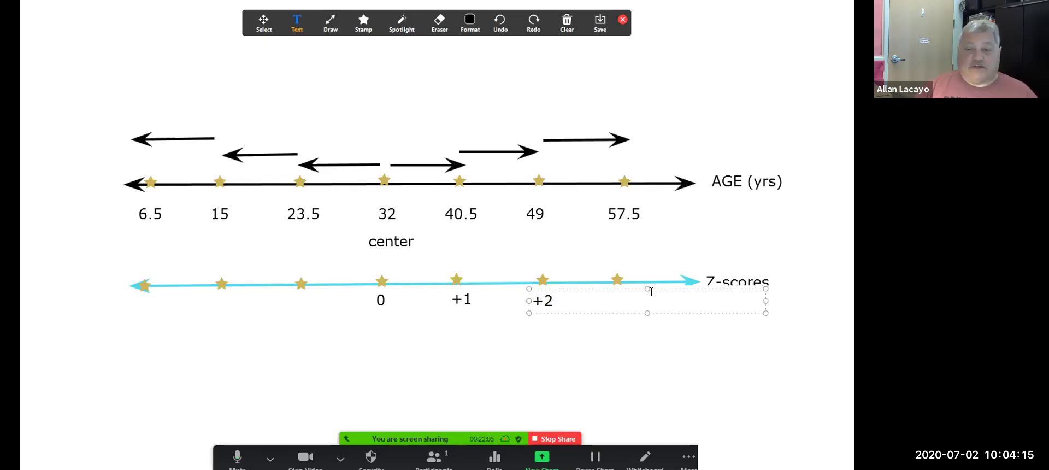
text(         +3)
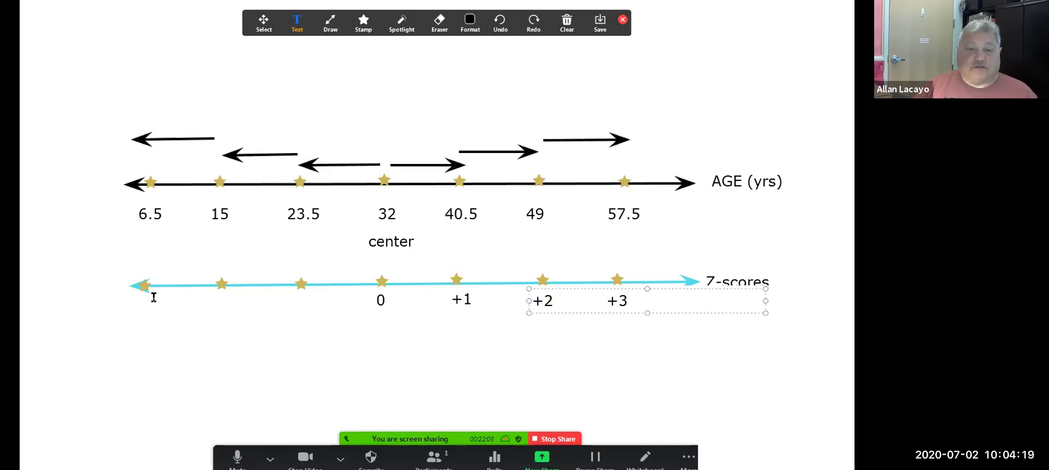
Add text labels -3, -2 and -1 under the left-hand stars of the Z-scores line.
click(121, 306)
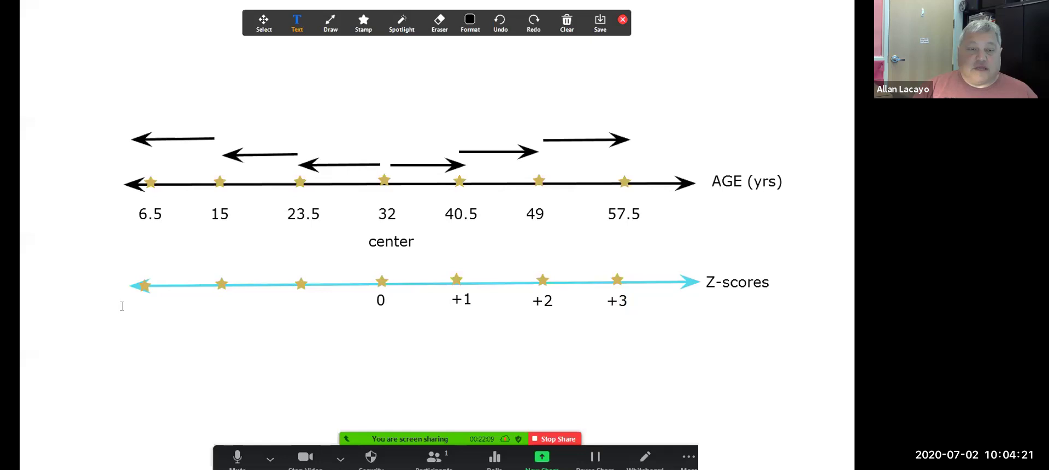
click(122, 306)
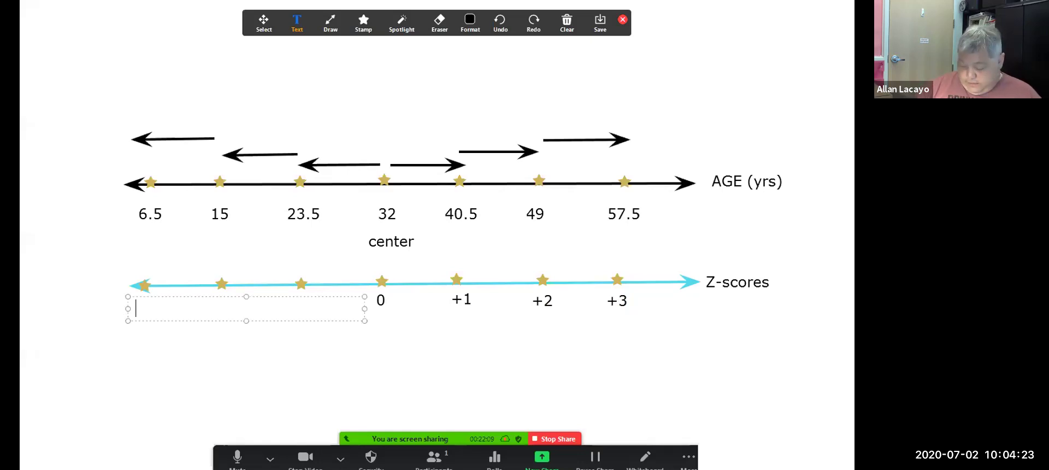
text(-3)
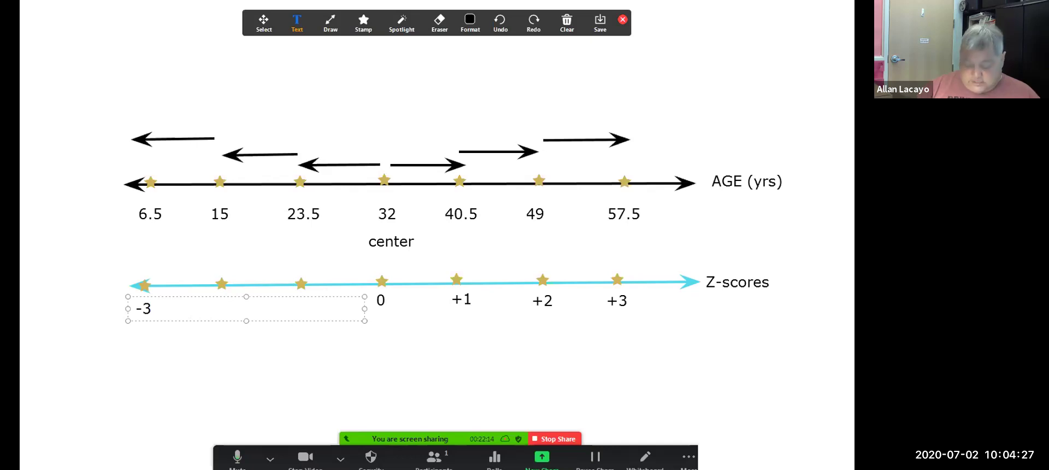
text(          -2)
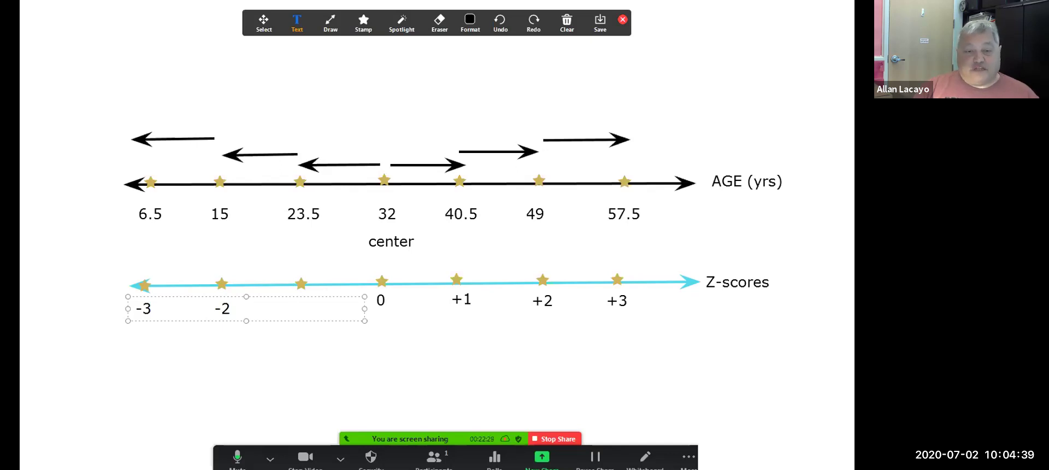
text(-1)
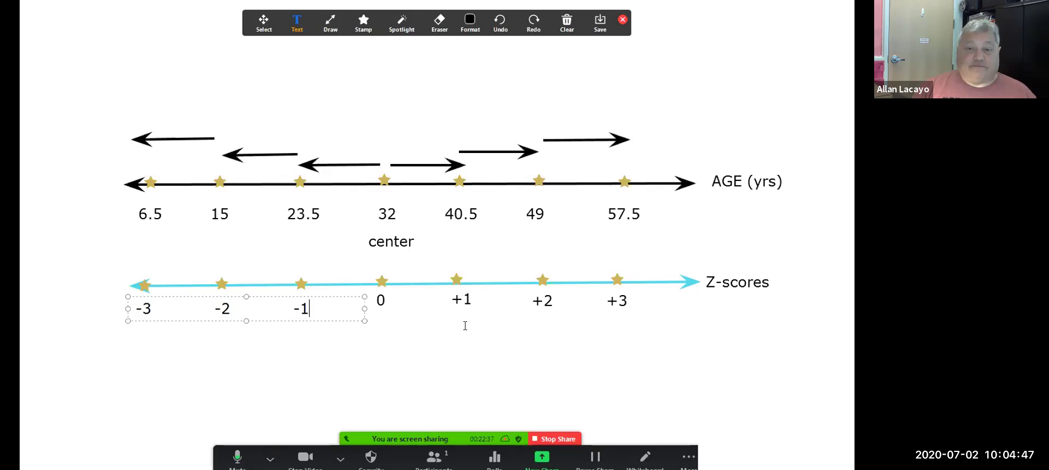
click(603, 331)
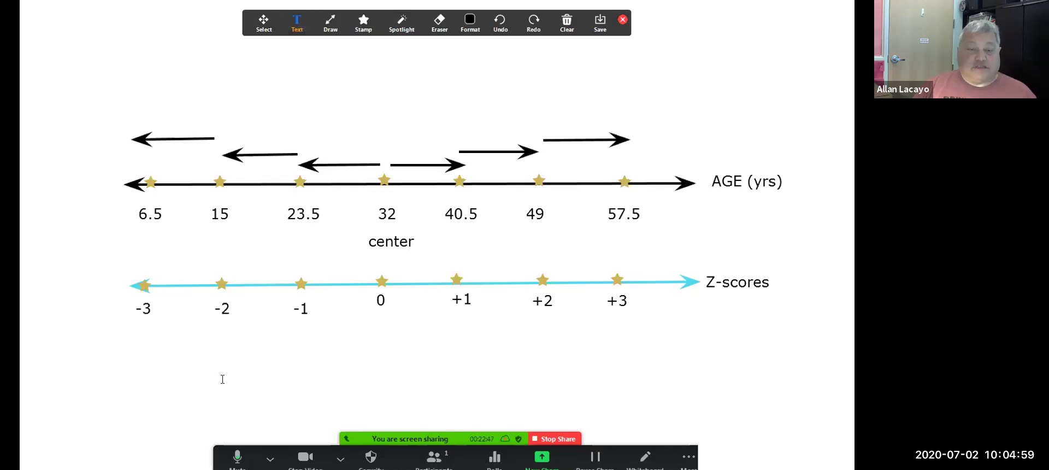
Type 'Z = ( # - mean(varname) ) / std(varname)' in a text box below the line.
click(166, 353)
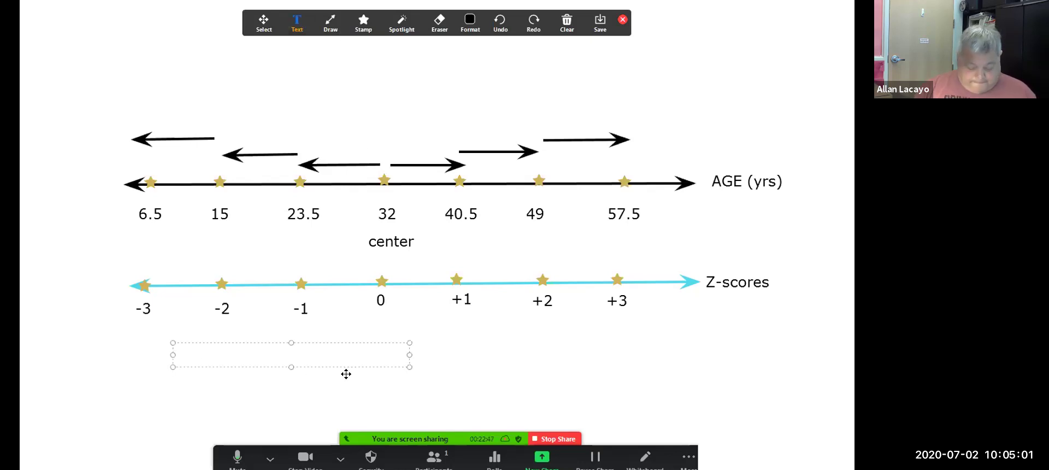
text(Z)
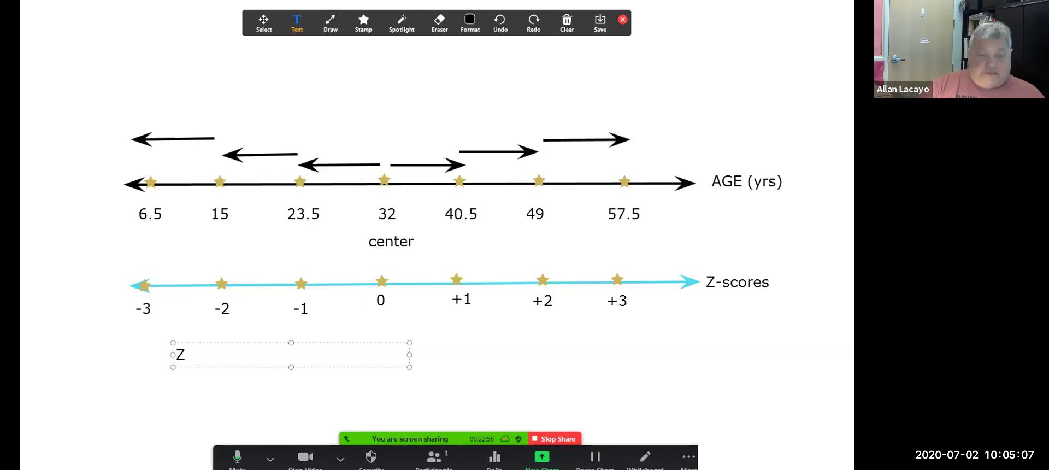
text(= )
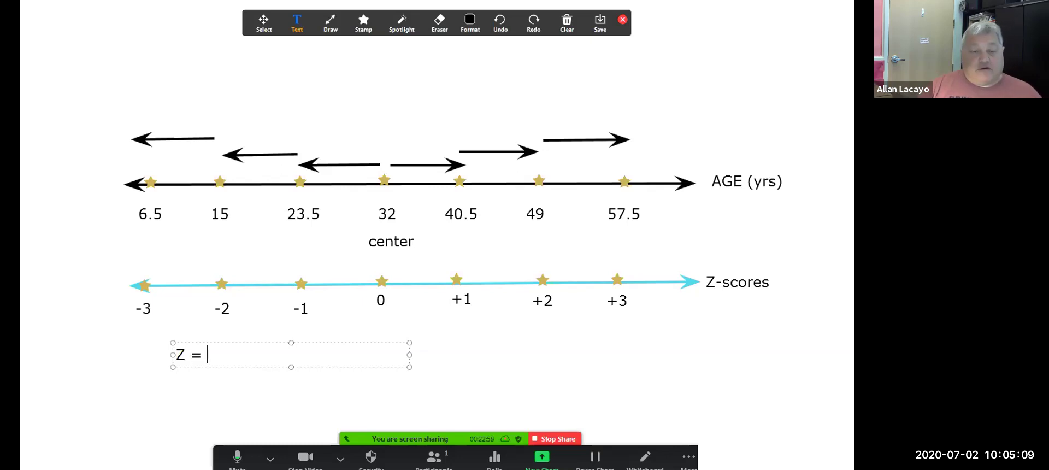
text(()
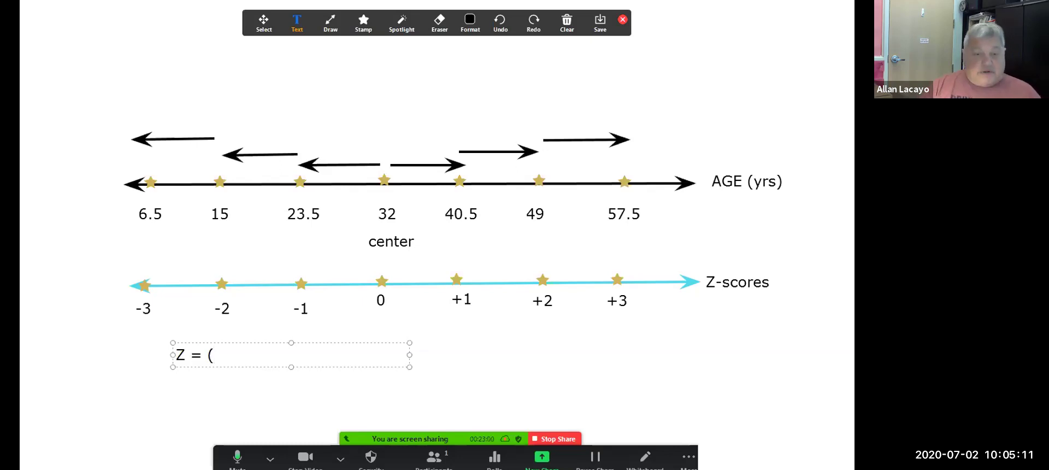
text( #)
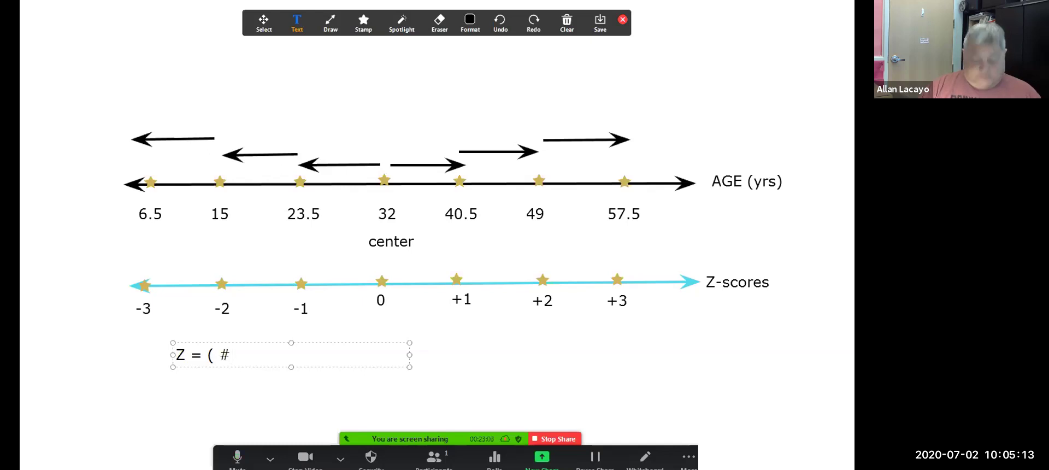
text( - mean)
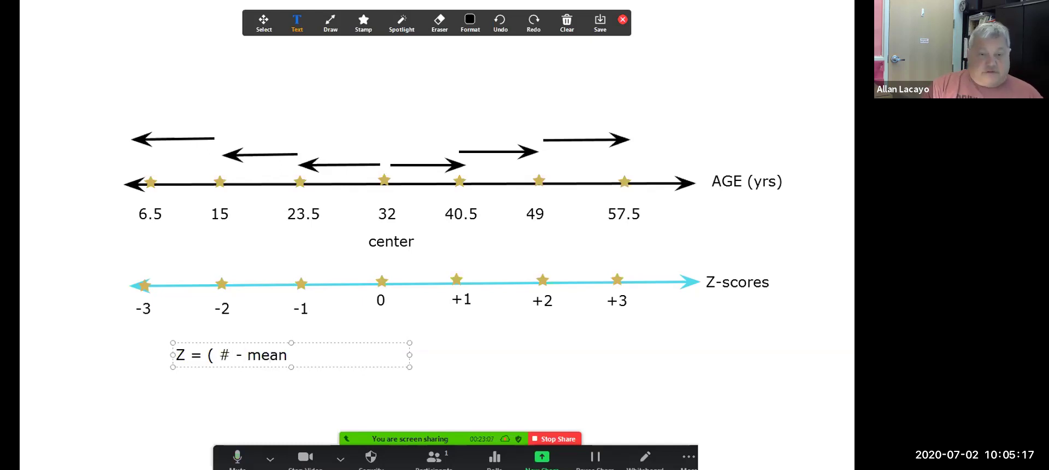
text((varname)
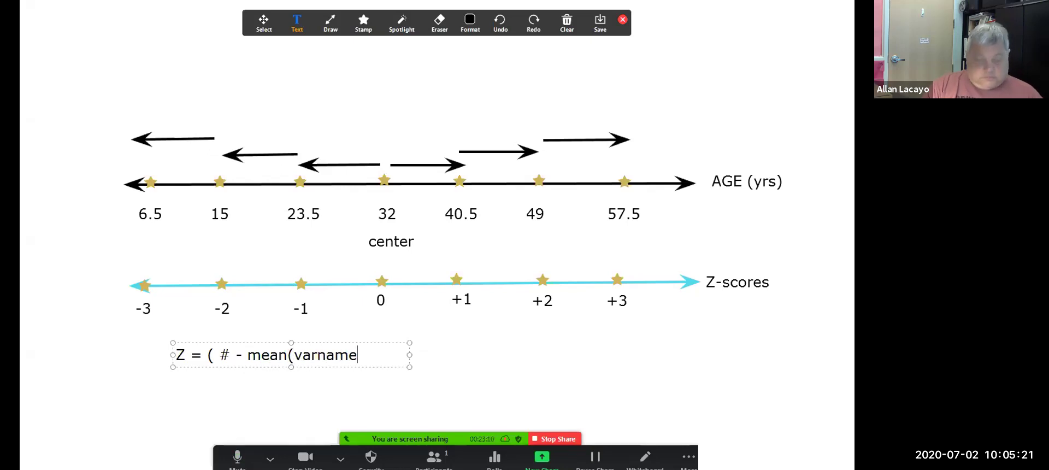
text())
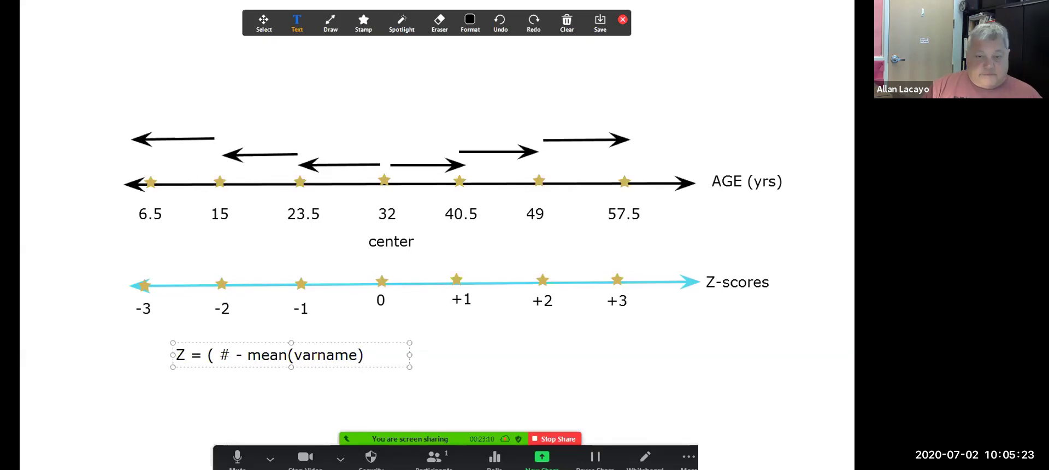
text( ) / std)
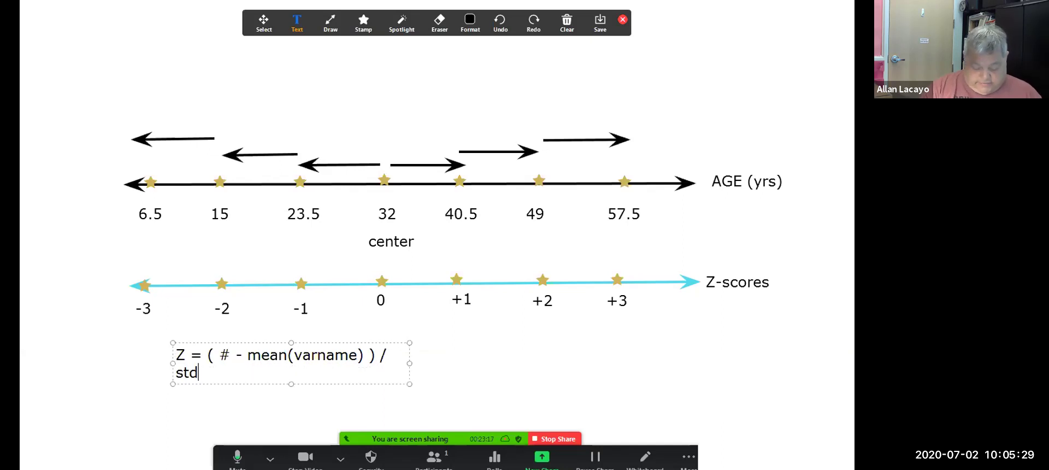
text((varname)
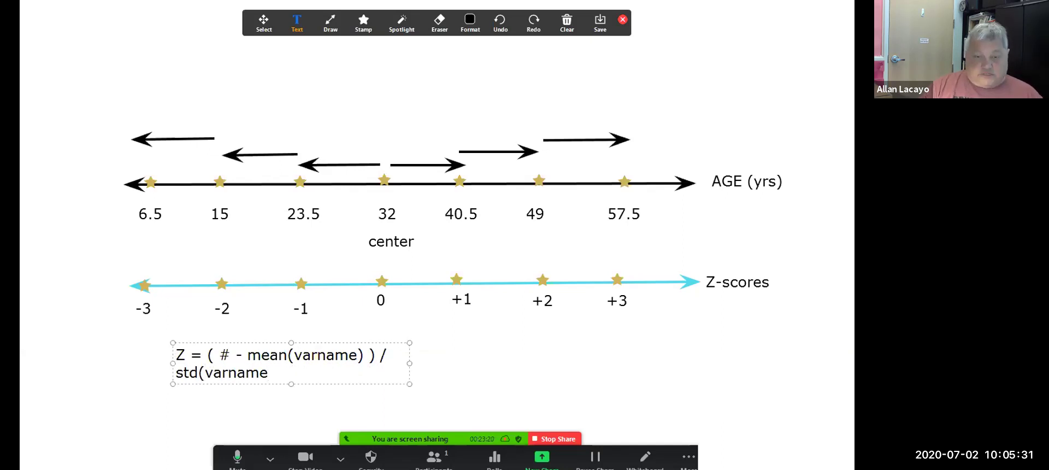
text())
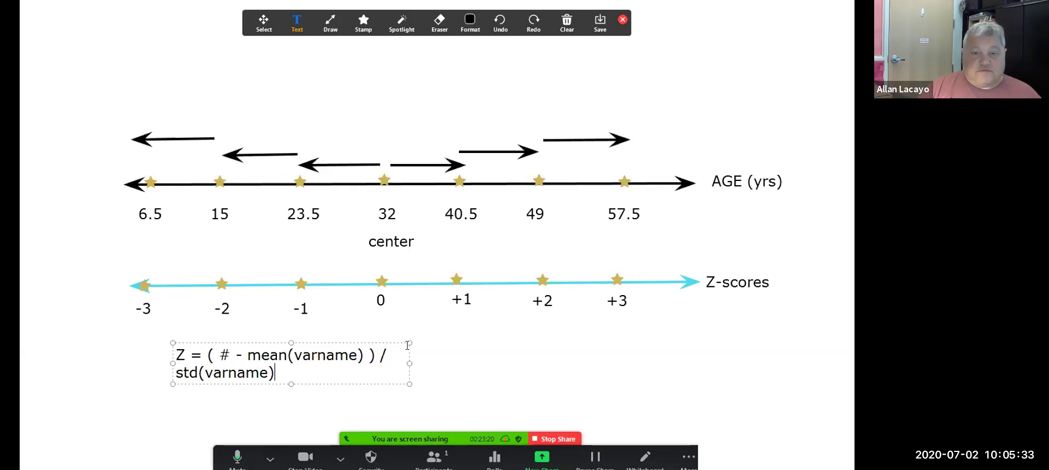
Stretch the formula box to one line, then highlight #, mean(varname) and std(varname) in turn.
drag(410, 362, 606, 362)
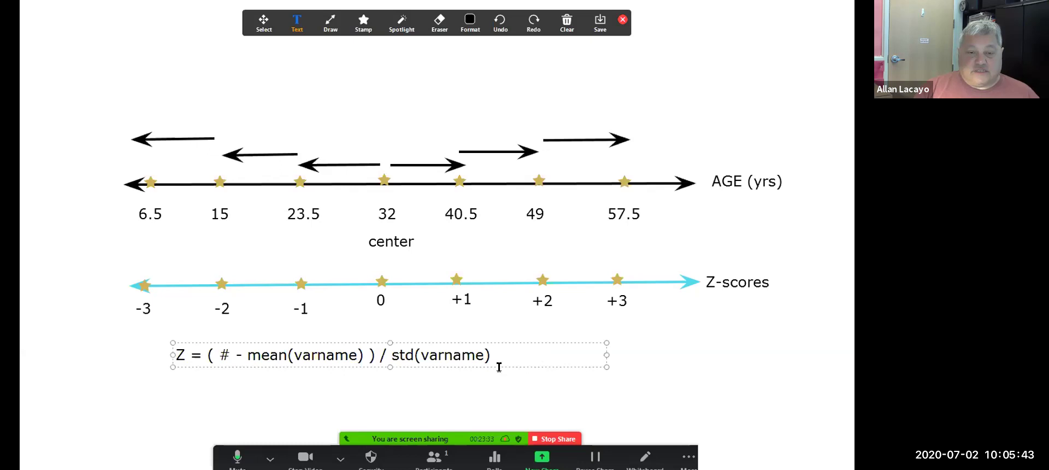
drag(231, 356, 218, 358)
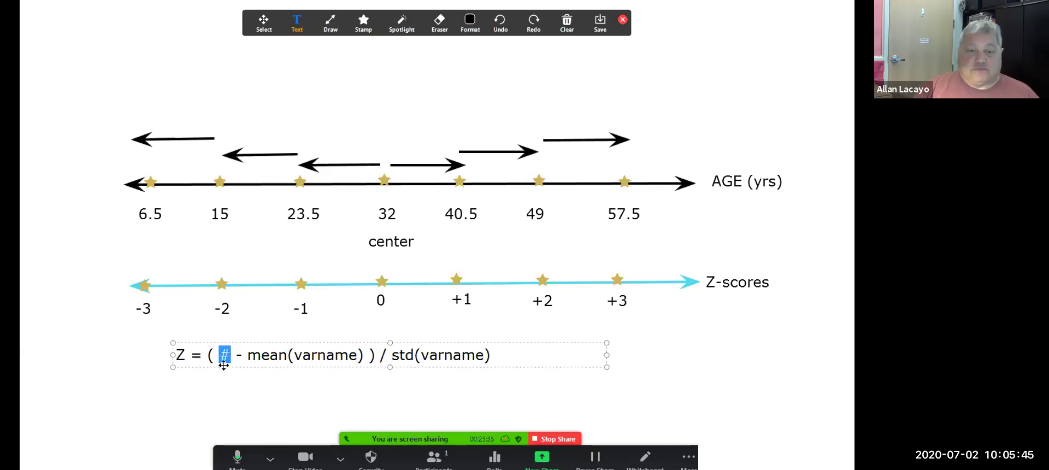
drag(363, 352, 249, 364)
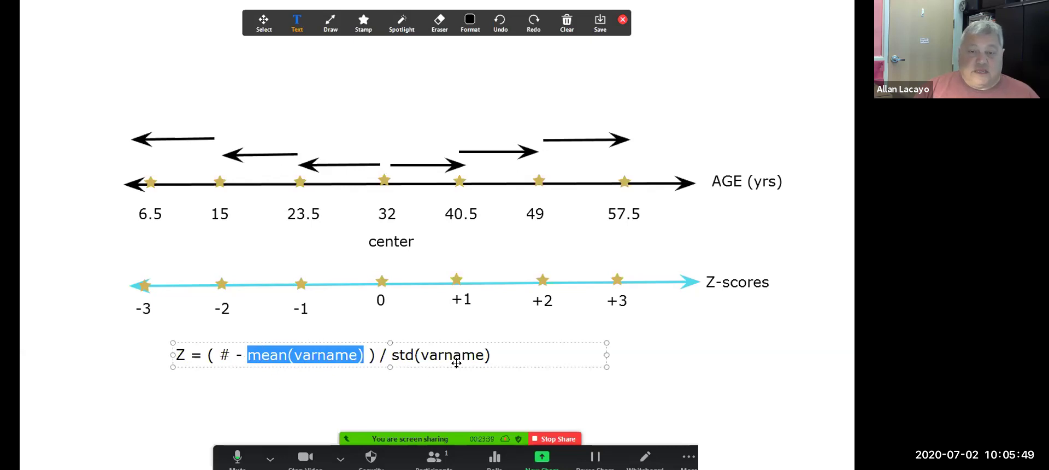
drag(490, 354, 388, 357)
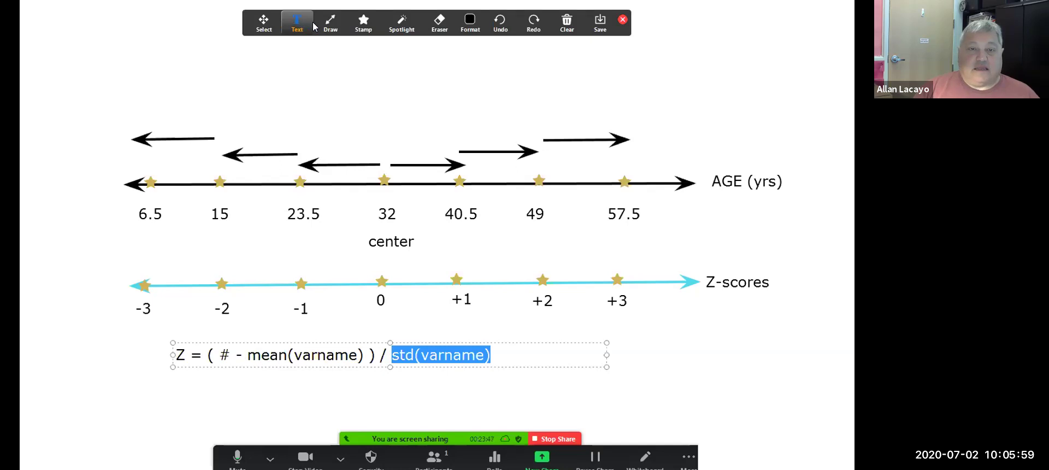
Freehand-circle the # with an arrow to Z and draw a cyan rectangle around the formula.
click(329, 24)
mouse_move(226, 355)
mouse_down()
mouse_move(238, 346)
mouse_move(222, 343)
mouse_move(214, 358)
mouse_move(227, 360)
mouse_move(215, 390)
mouse_move(187, 386)
mouse_move(182, 354)
mouse_move(192, 374)
mouse_up()
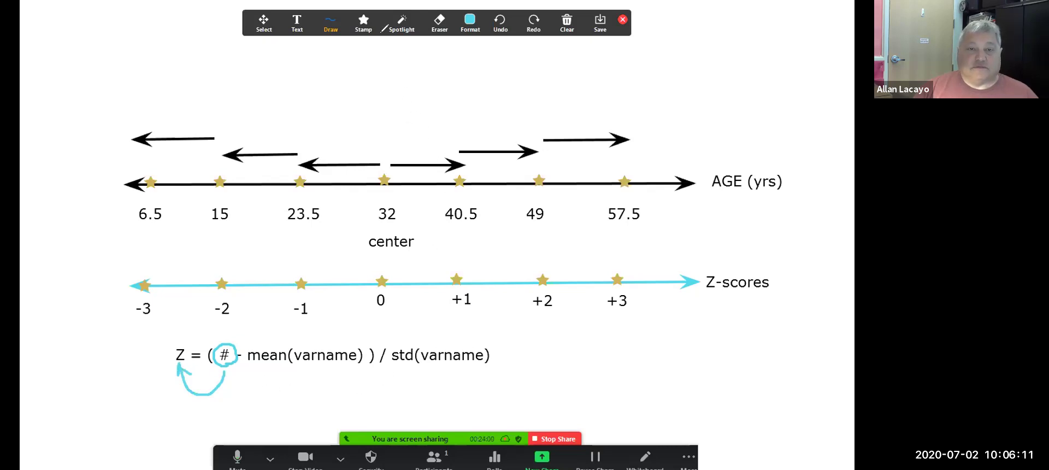
drag(136, 336, 513, 373)
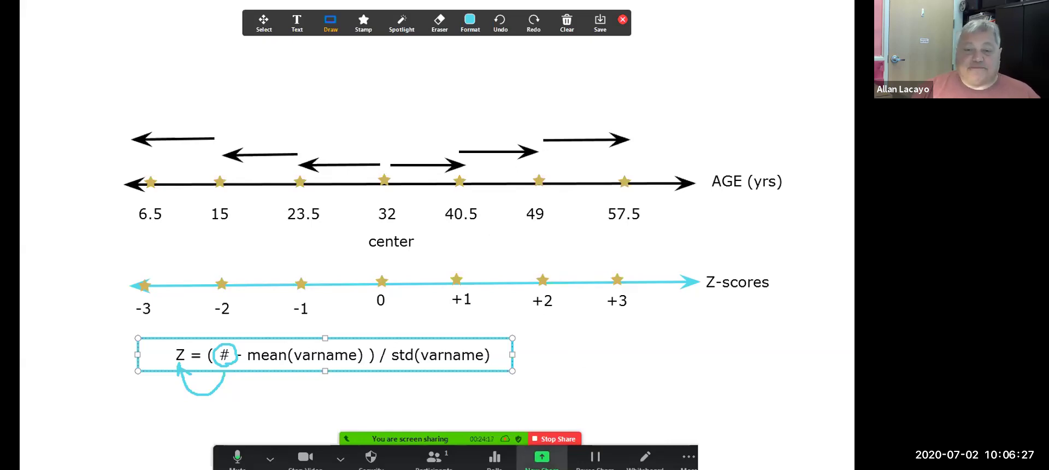
Switch Zoom sharing to the MyStatLab Data Set window and open StatCrunch's Graph menu.
click(542, 458)
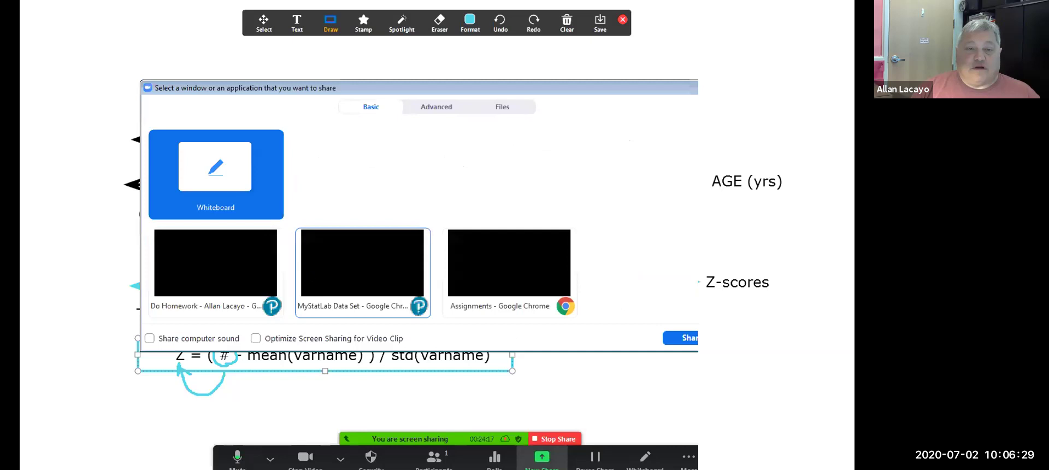
click(327, 268)
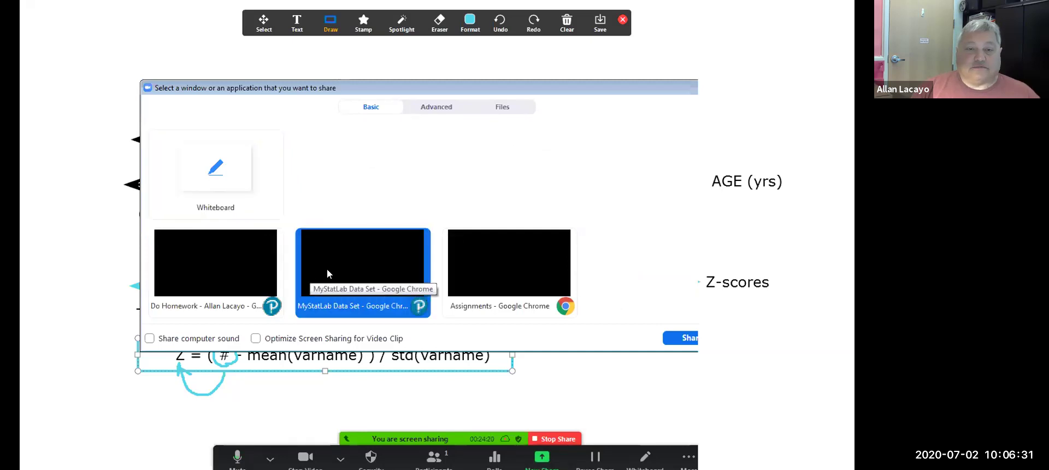
double_click(327, 268)
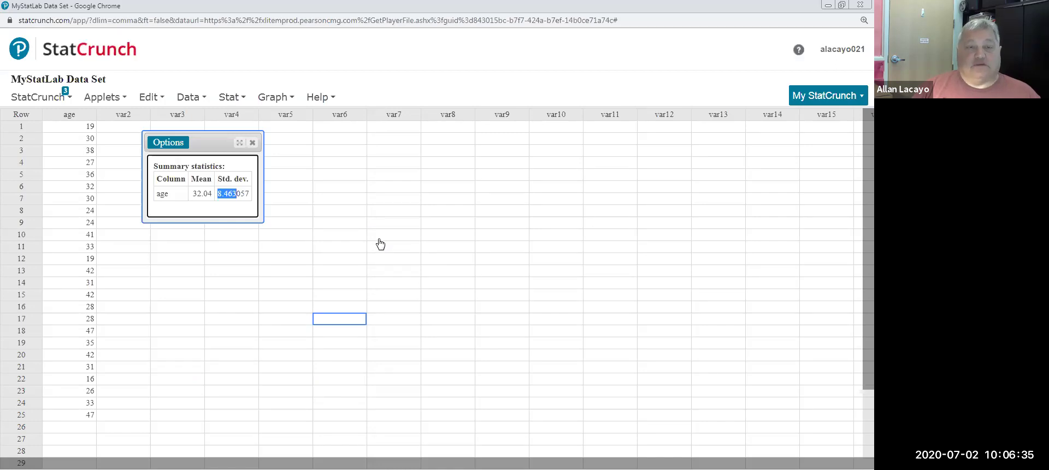
click(277, 97)
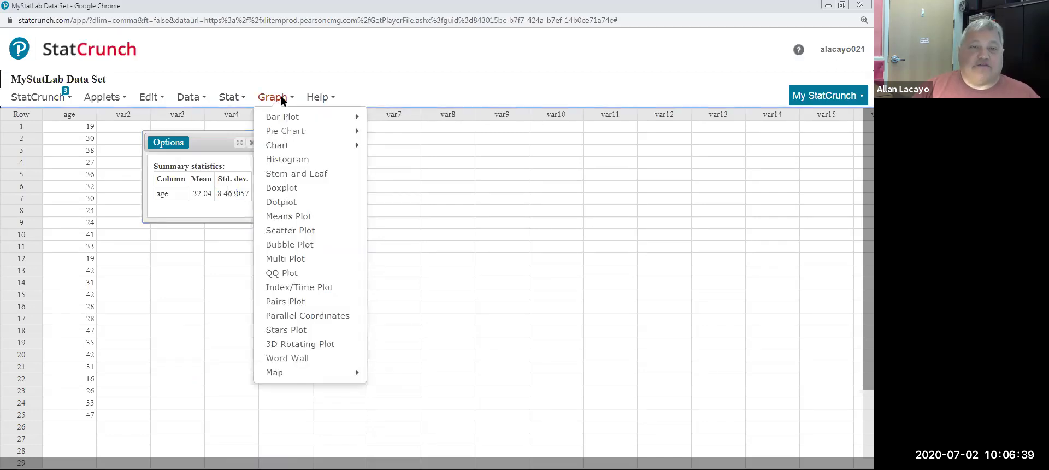
Start an age histogram with bin width 8.5, leaving Start at empty after trying 10.
click(317, 160)
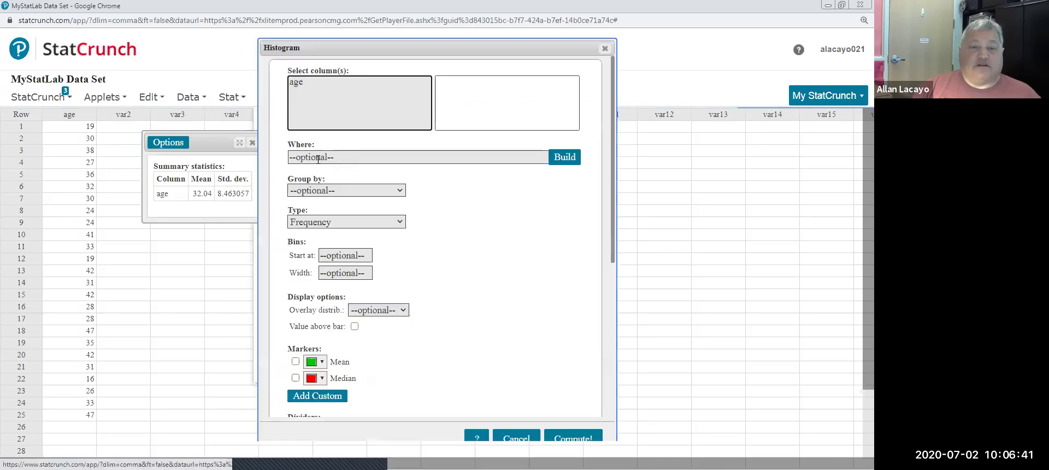
click(300, 85)
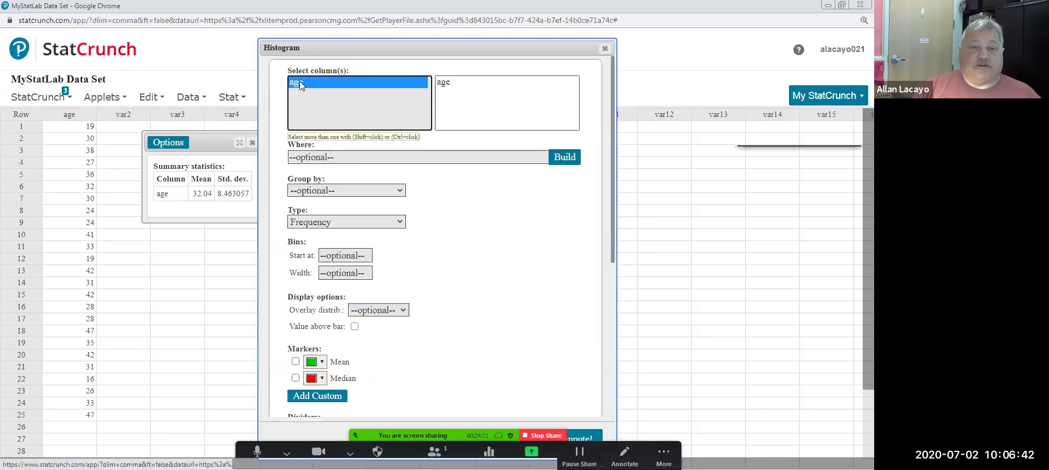
click(335, 272)
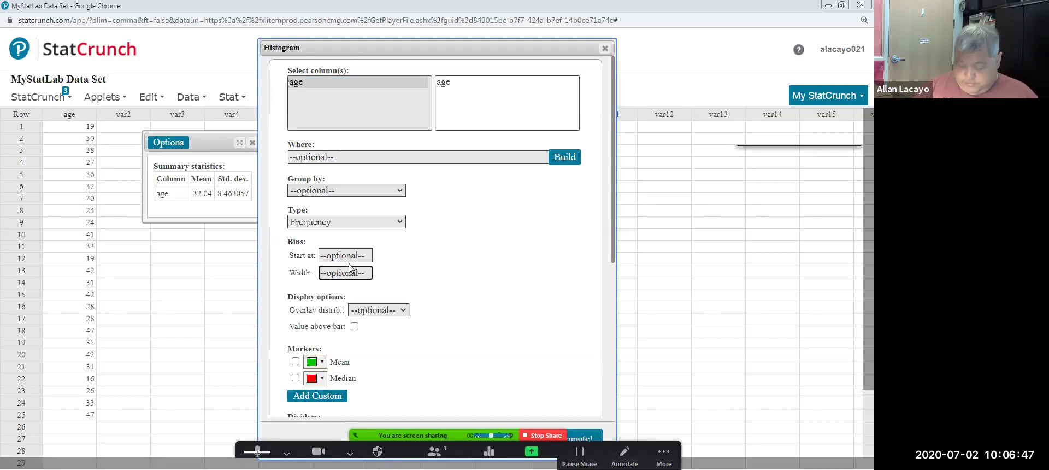
text(8.5)
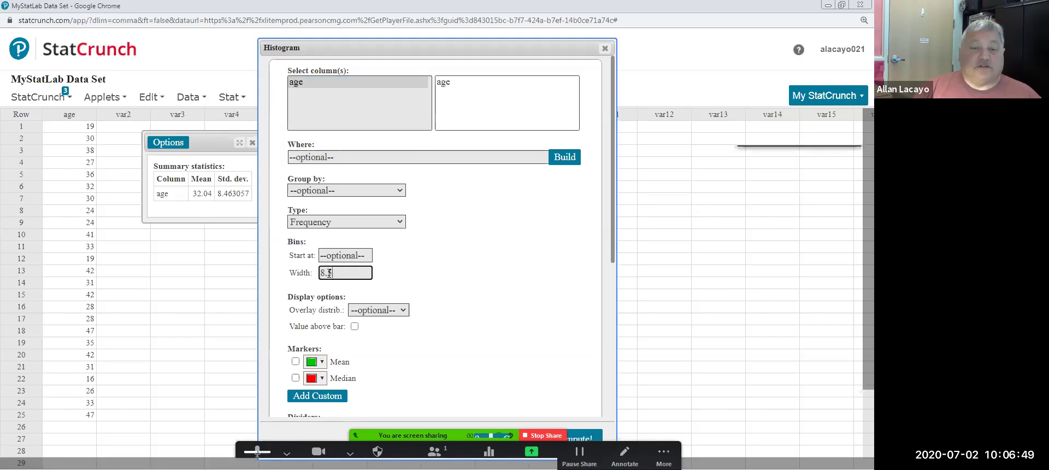
drag(326, 273, 294, 284)
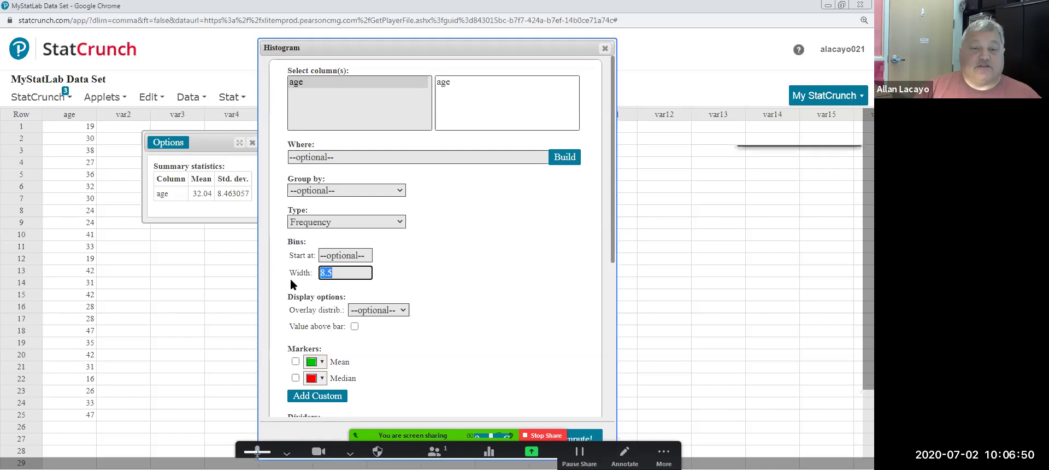
click(335, 253)
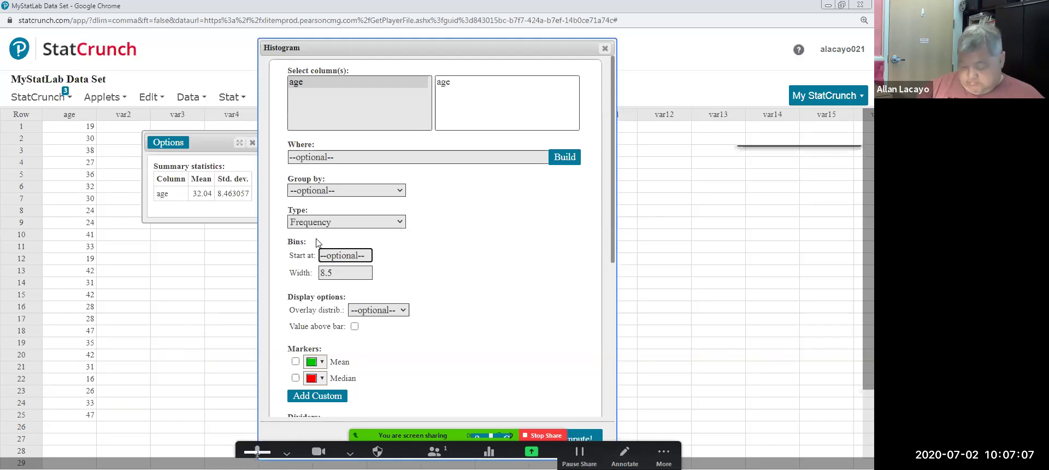
text(10)
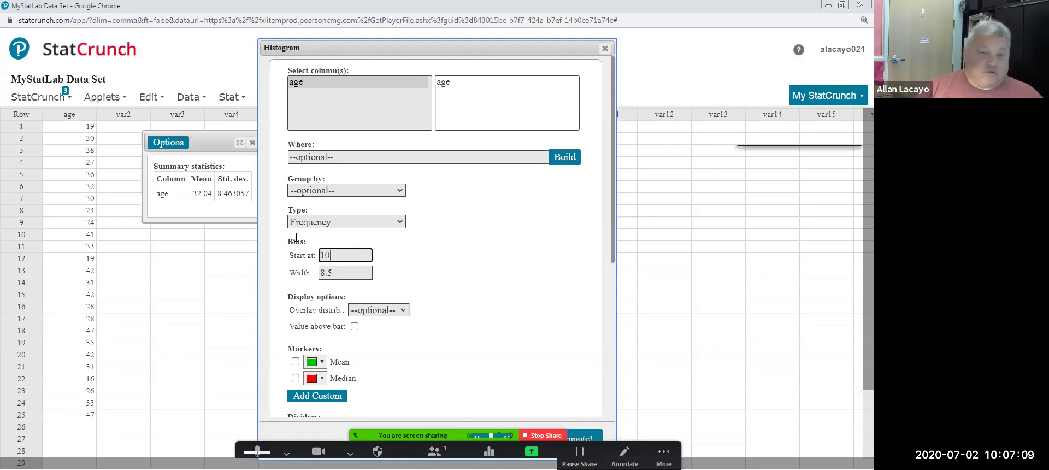
key(BackSpace)
key(BackSpace)
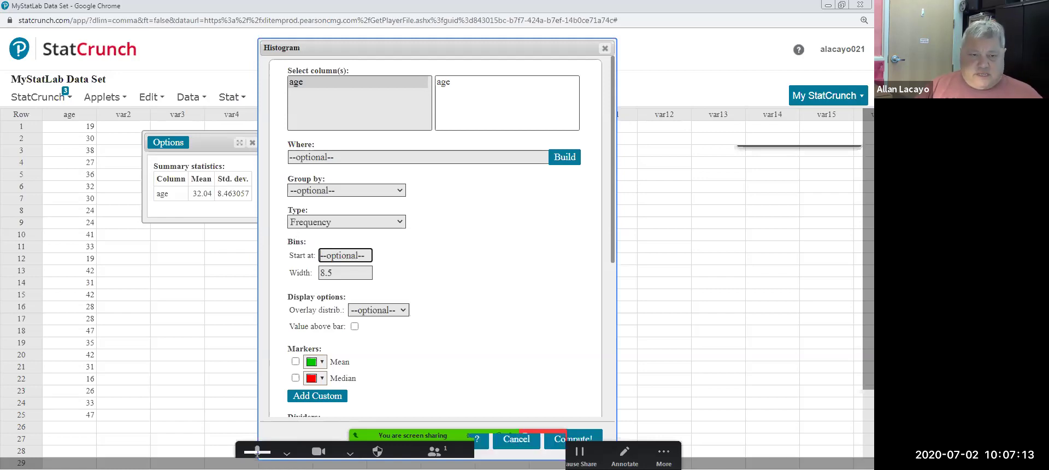
Switch Zoom sharing back to the StatCrunch browser window.
key(alt+Tab)
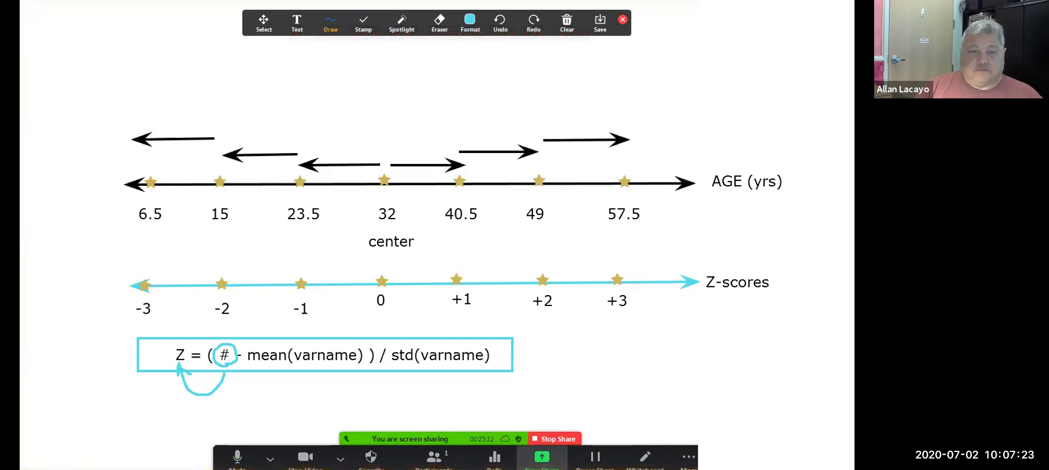
click(541, 457)
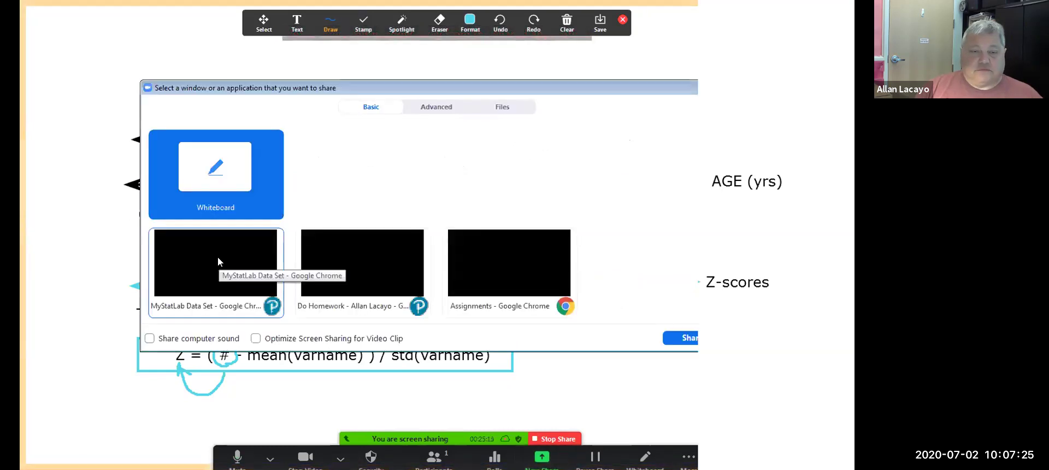
click(218, 261)
key(Return)
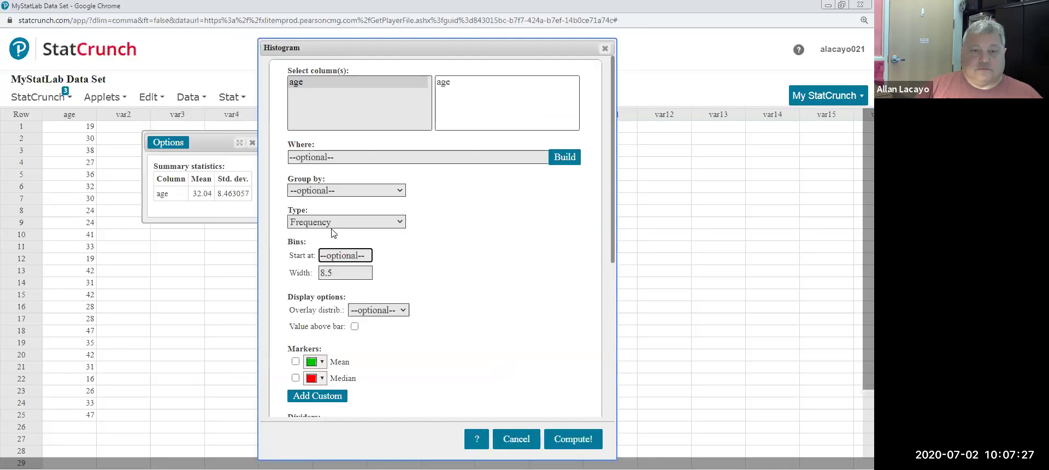
Set bins to start at 6.5, compute the age histogram, and move its window to the centre.
click(339, 250)
text(6.5)
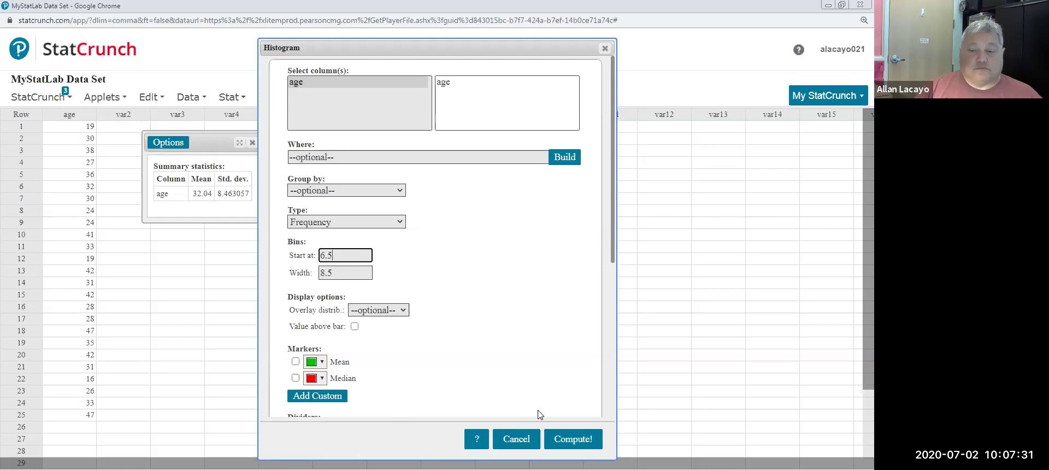
click(573, 432)
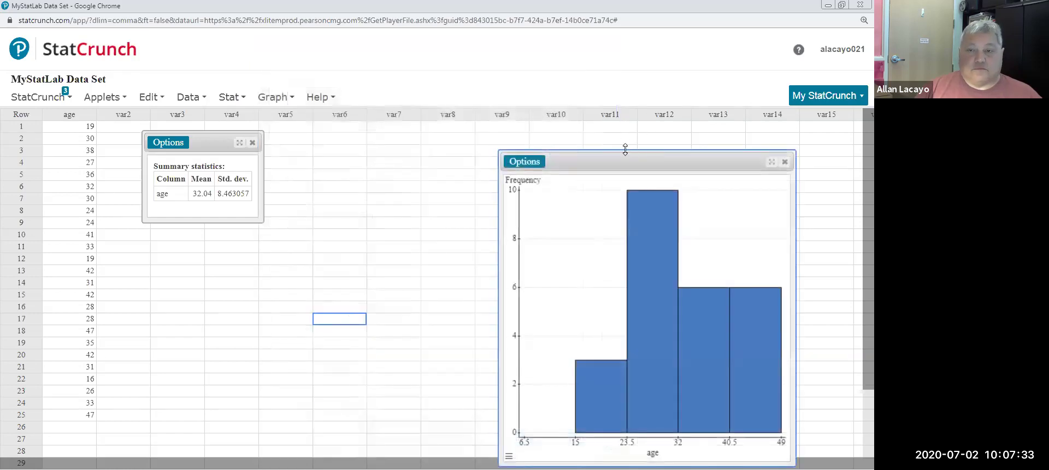
drag(607, 159, 415, 60)
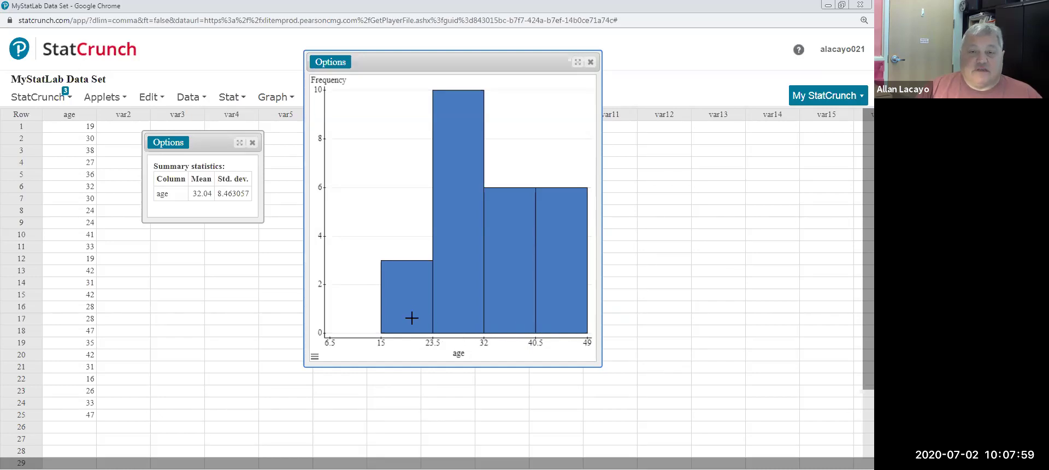
mouse_move(453, 195)
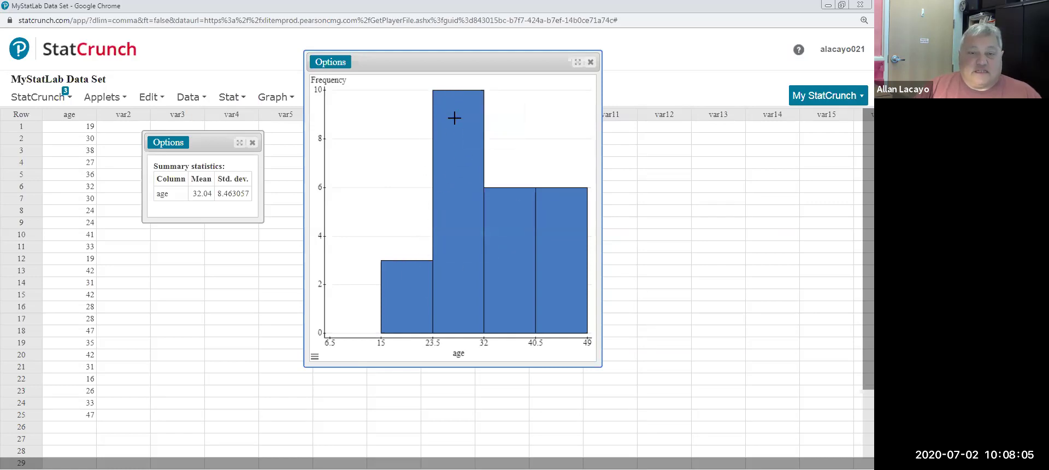
mouse_move(452, 131)
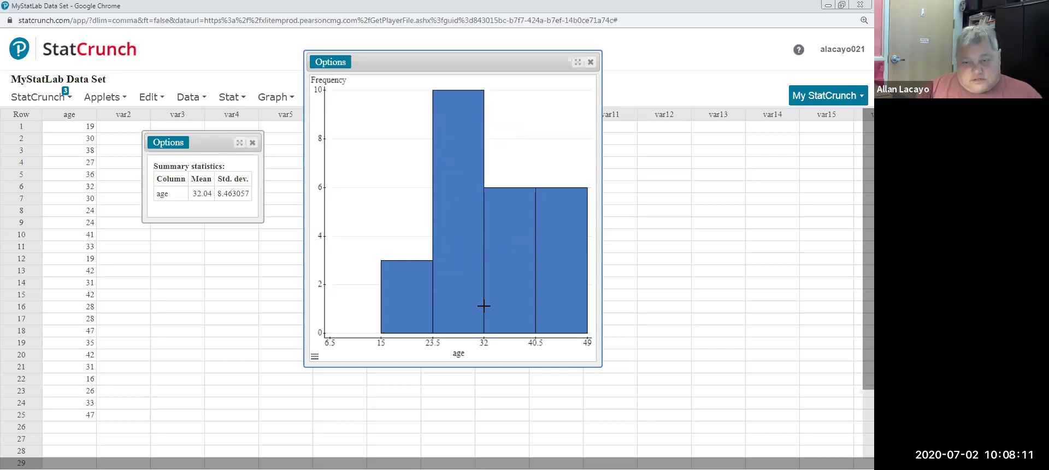
mouse_move(456, 328)
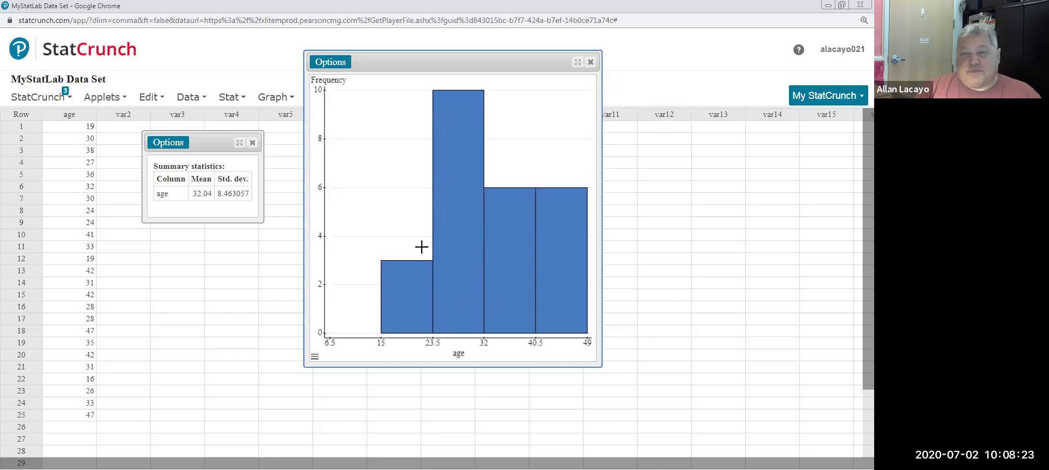
Edit the histogram settings, changing bin width from 8.5 to 4 and selecting the 6.5 start value.
click(334, 63)
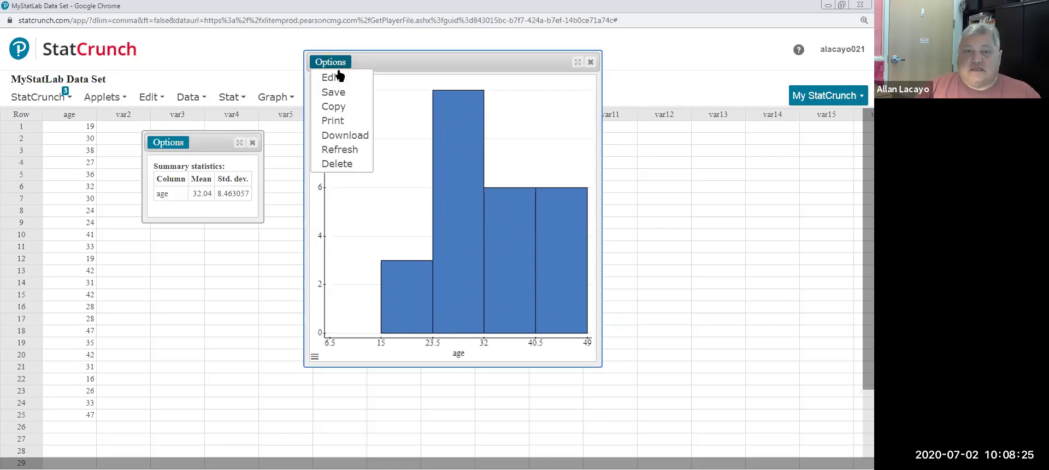
click(339, 78)
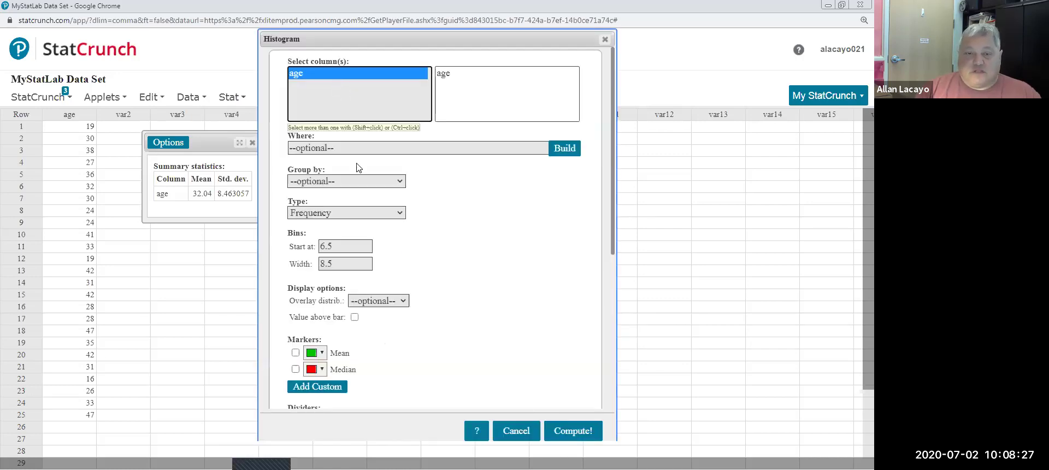
double_click(320, 264)
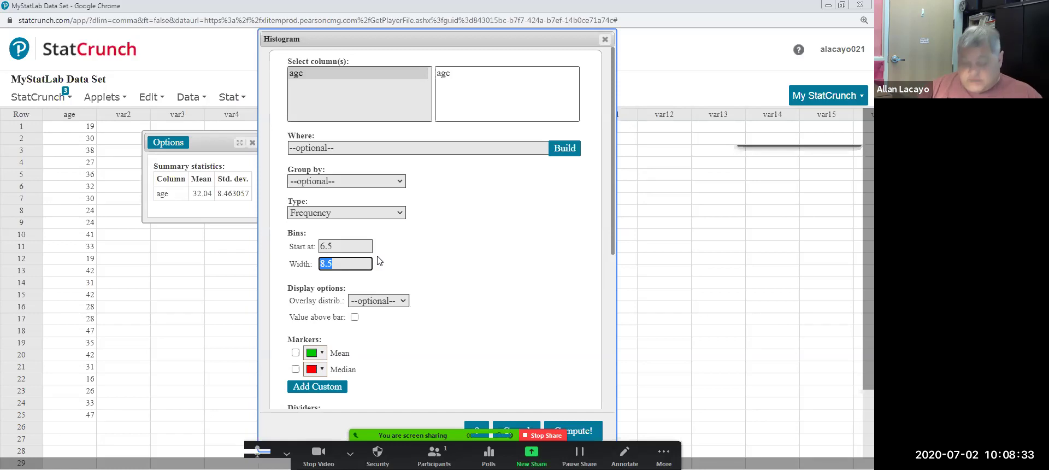
text(4)
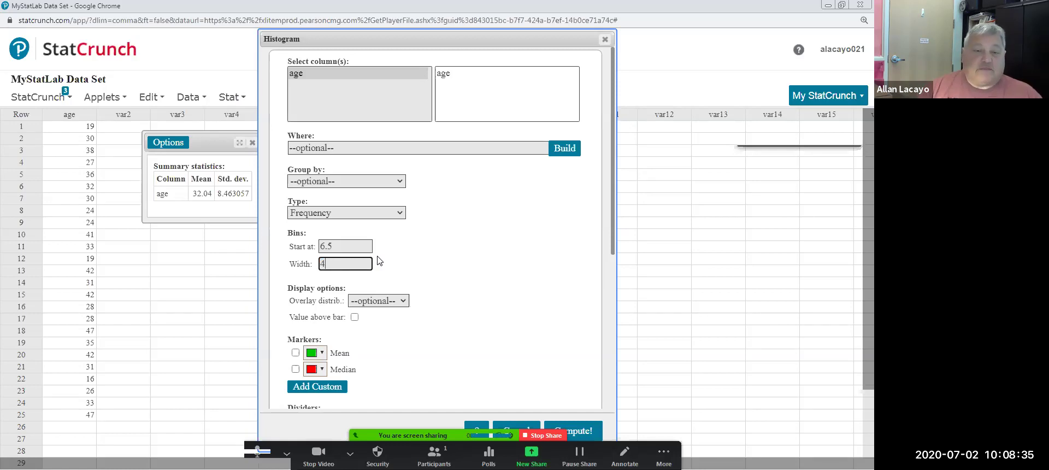
click(329, 245)
drag(339, 246, 314, 251)
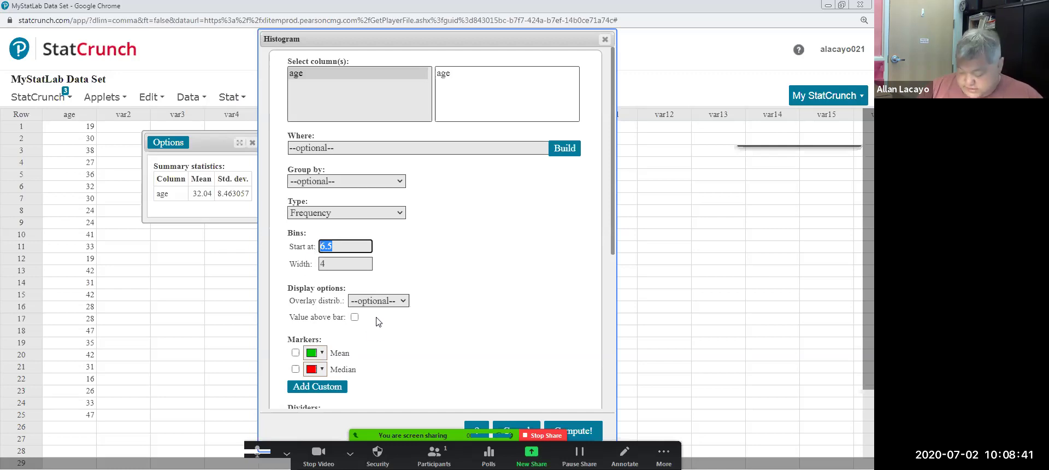
Recompute the 4-wide histogram, centre it, and highlight rows behind the 42–46 bar and a 14–30 range.
key(Return)
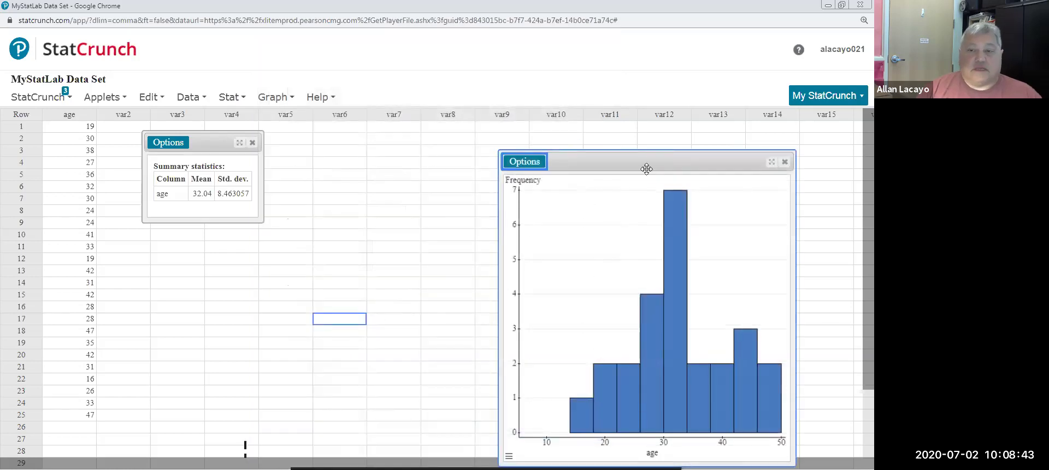
drag(628, 170, 428, 79)
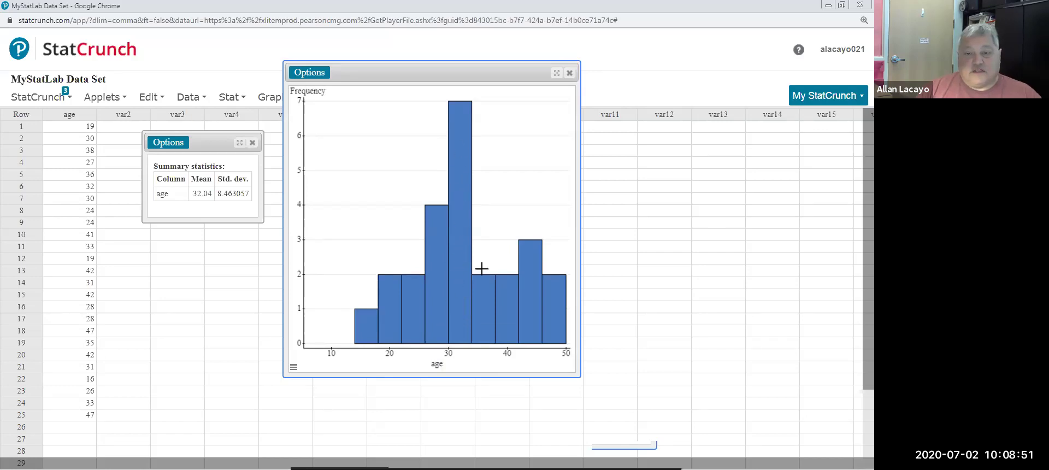
click(529, 265)
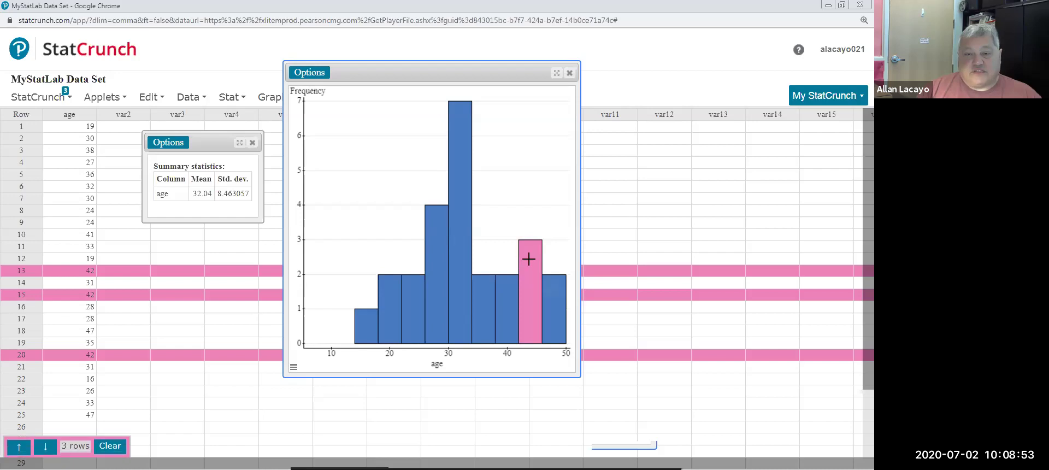
click(114, 447)
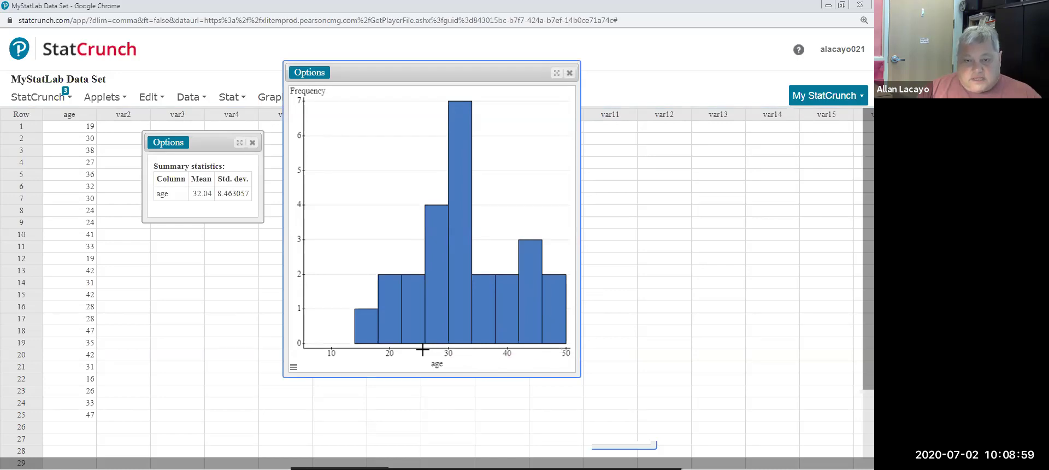
drag(437, 351, 356, 354)
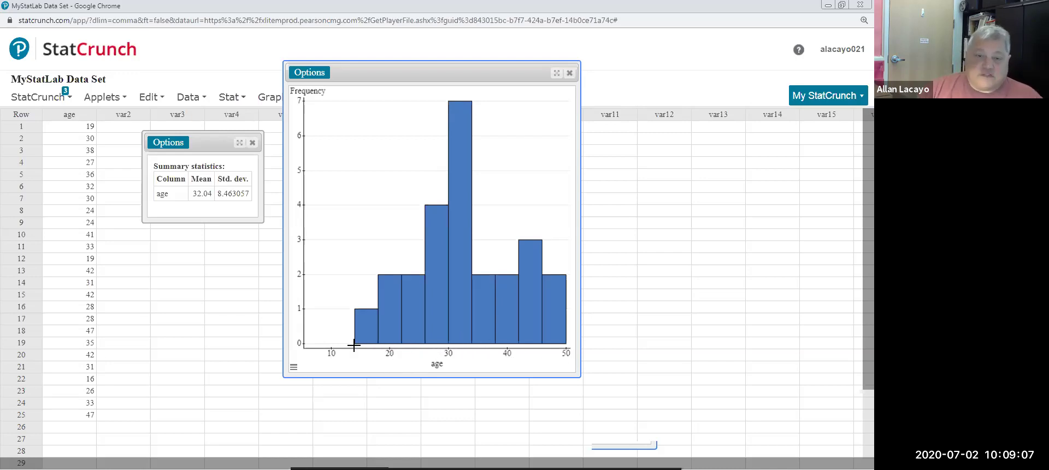
mouse_move(382, 334)
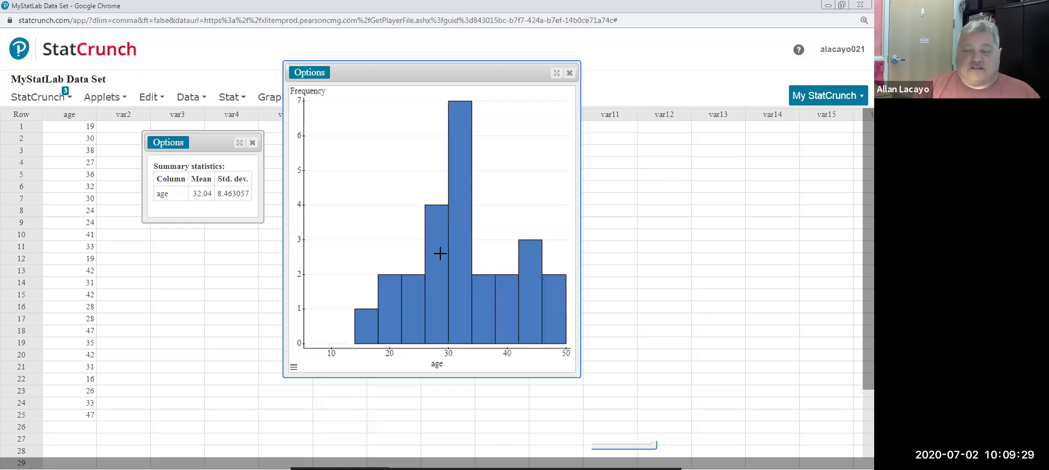
mouse_move(439, 248)
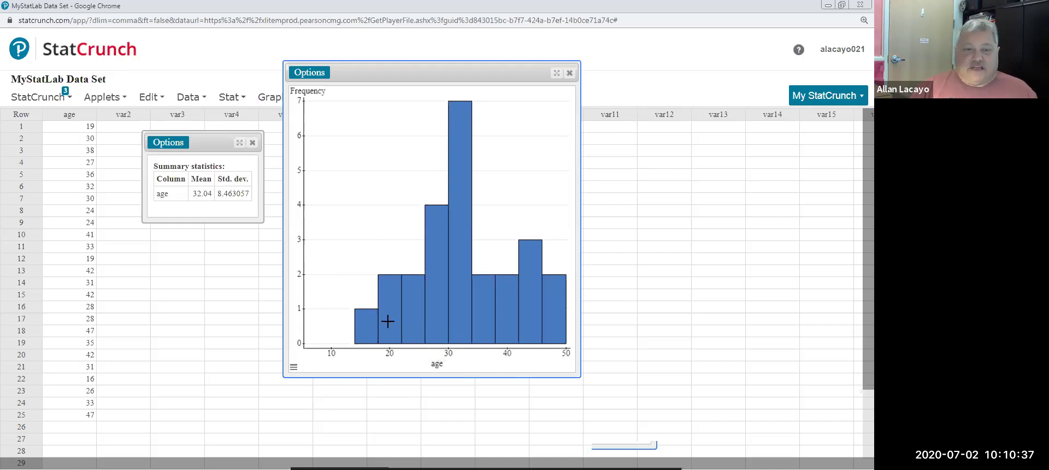
mouse_move(387, 320)
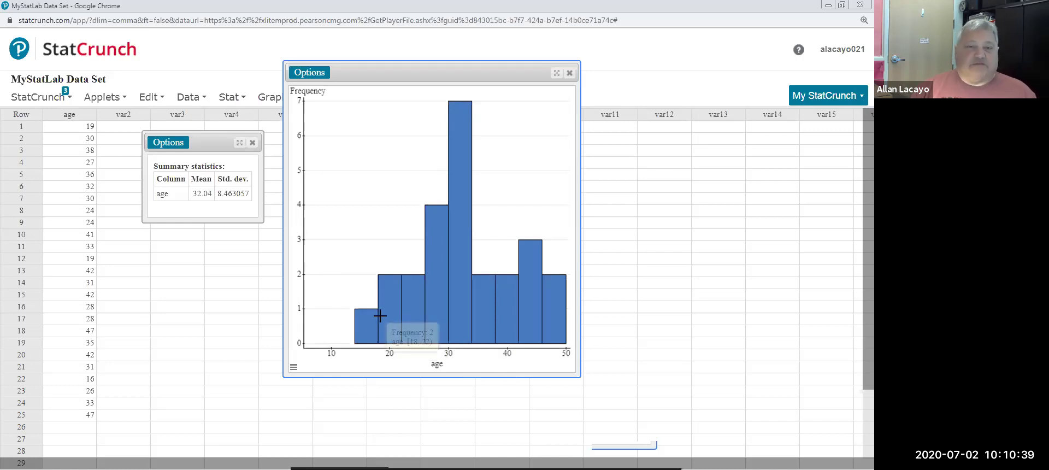